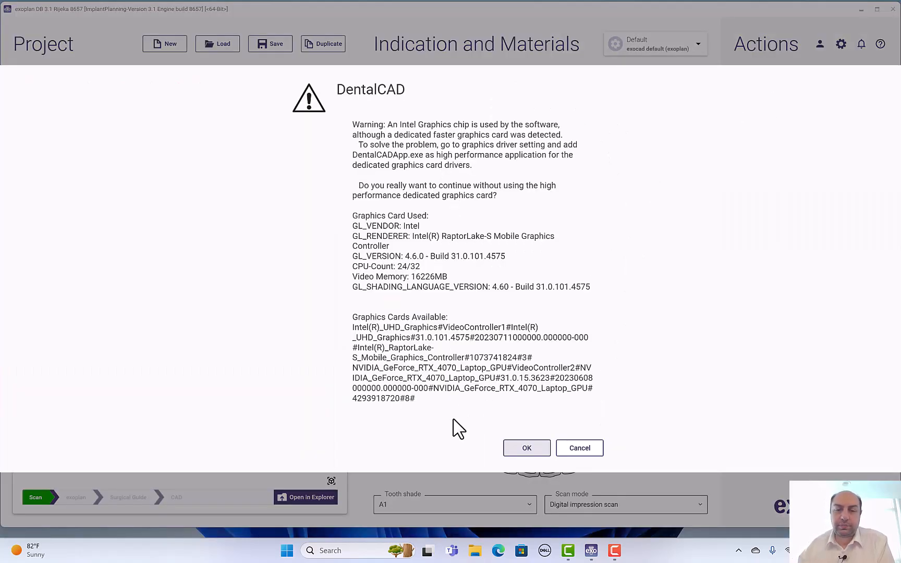
left_click(518, 447)
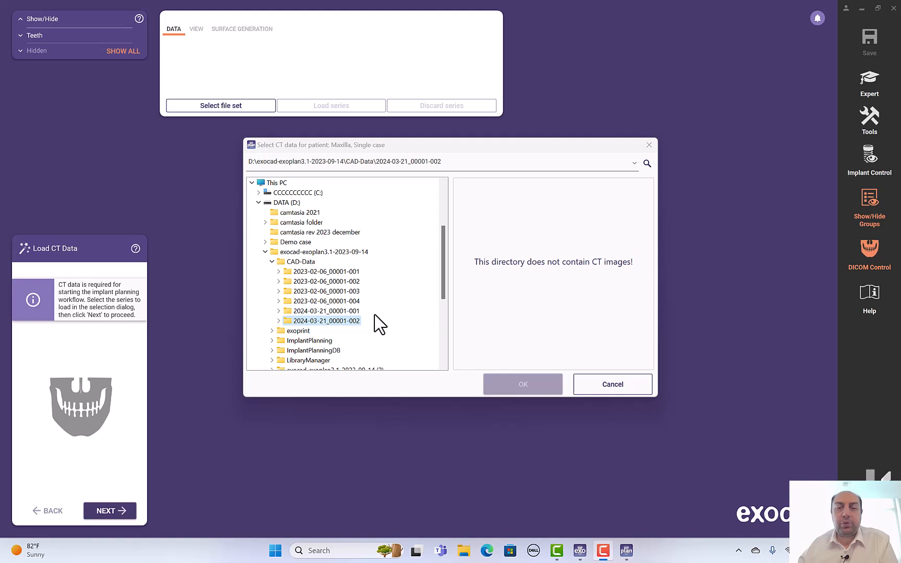
left_click(278, 320)
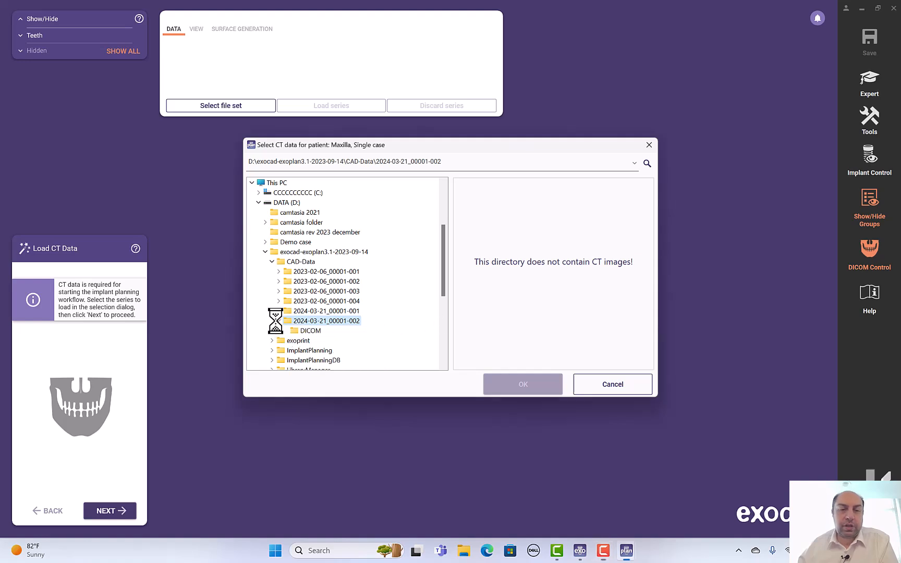
left_click(309, 331)
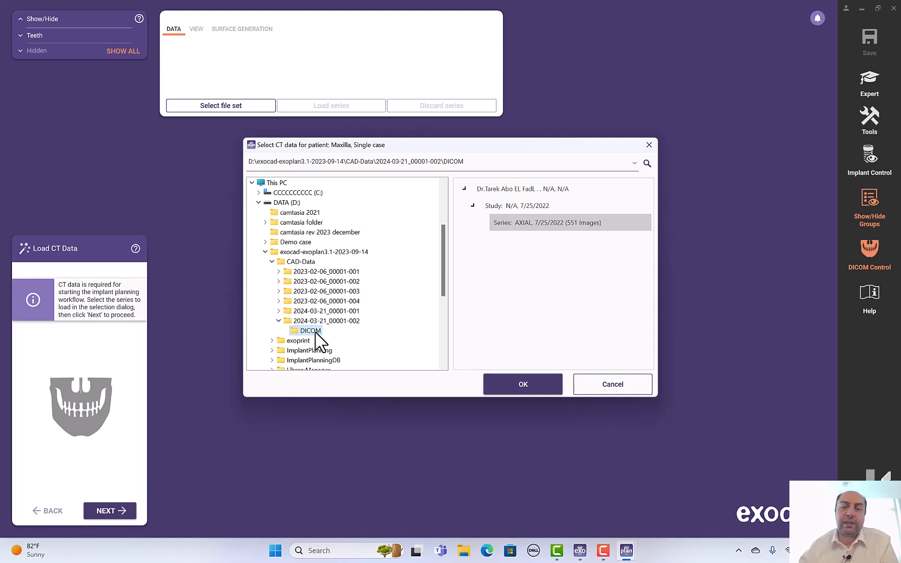
Step: Load the 7/25/2022 axial CT series and toggle the CT rendering settings panel off and on
left_click(524, 384)
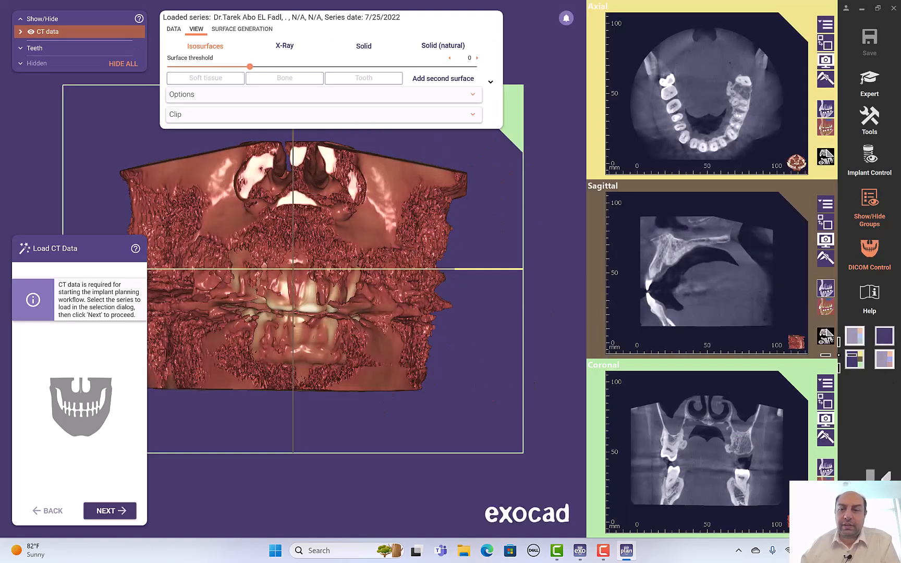
left_click(869, 251)
left_click(870, 250)
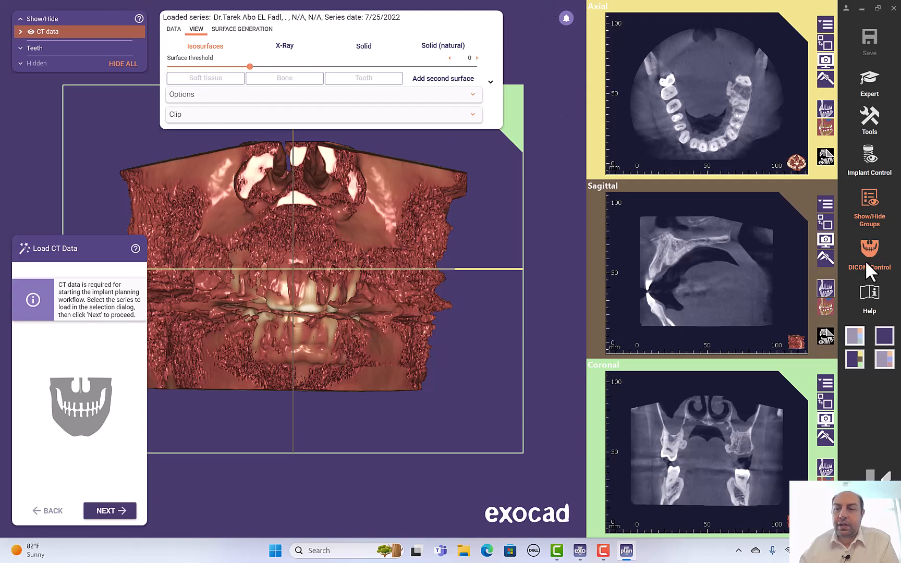
left_click(869, 256)
left_click(865, 262)
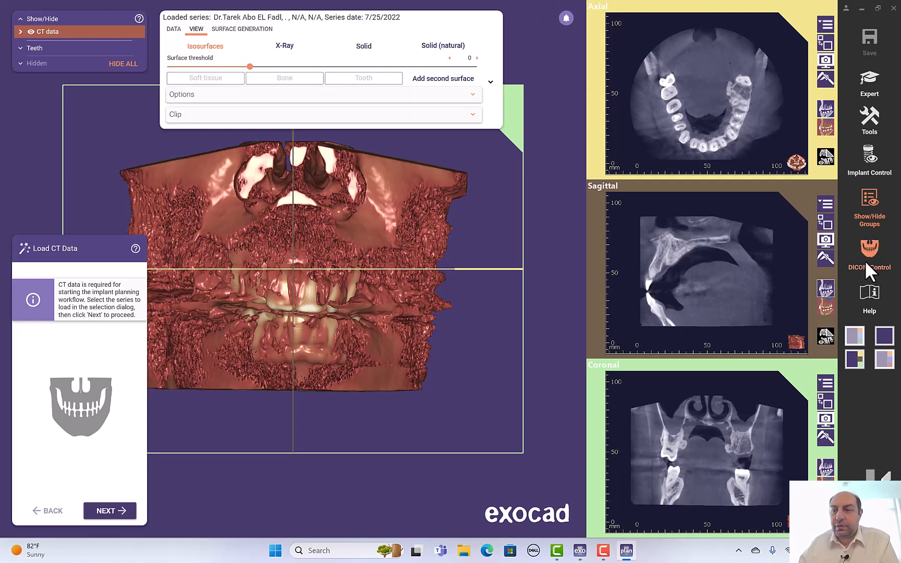
Step: Hide and reshow the 3D CT model, rotating it to inspect the reconstruction
right_click_drag(359, 241, 360, 240)
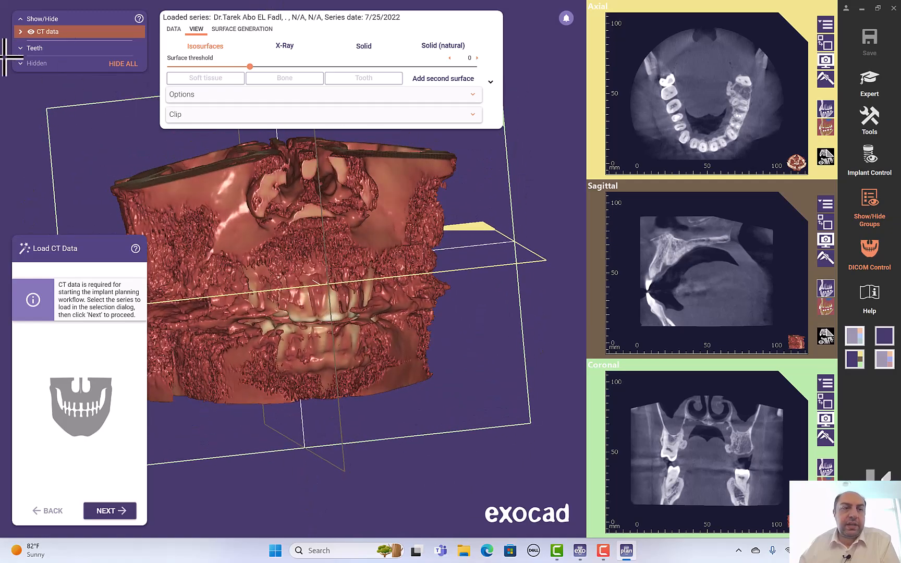
left_click(30, 30)
left_click(31, 30)
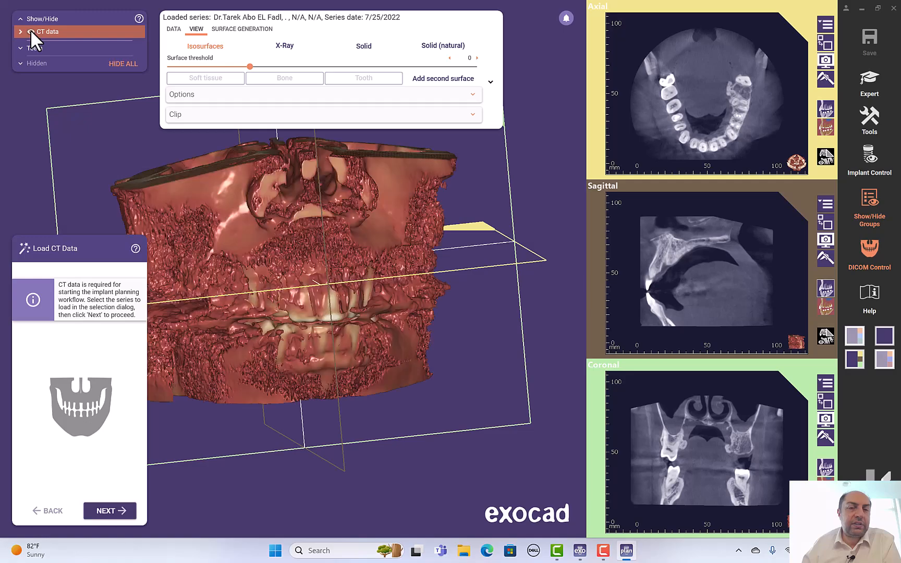
right_click_drag(455, 264, 364, 233)
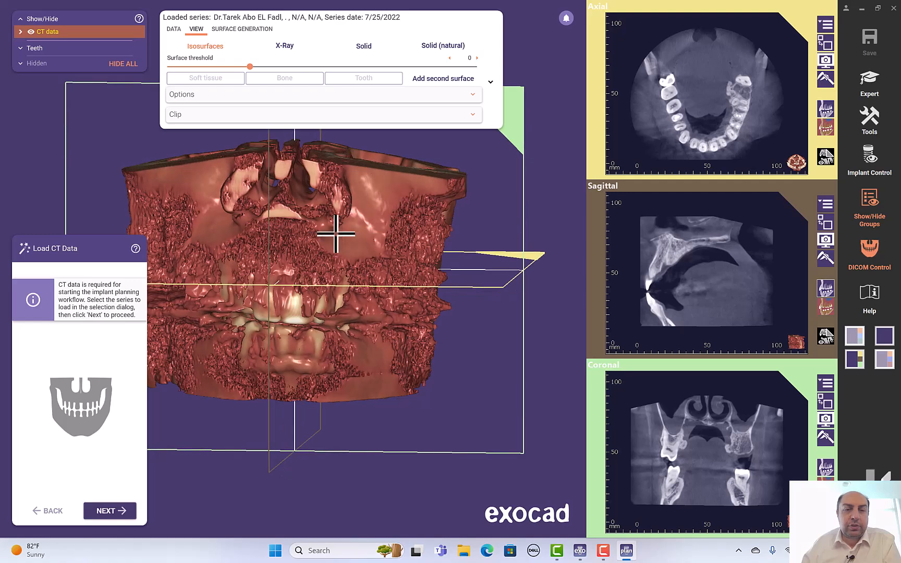
Step: Drag the slice-plane crosshair from the teeth up to the maxilla so all three slice views show it
scroll(336, 235, "down", 2)
scroll(336, 234, "up", 5)
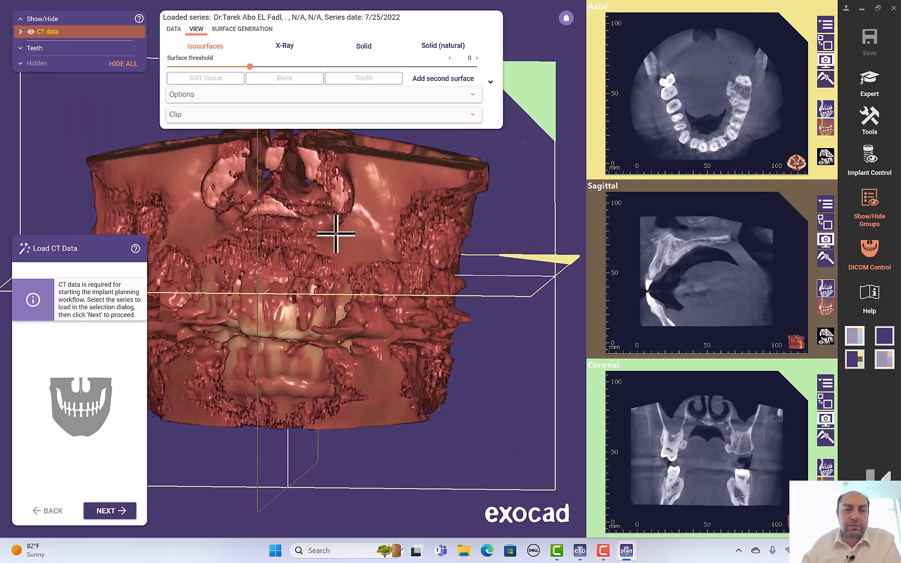
scroll(336, 234, "down", 6)
scroll(336, 235, "up", 3)
scroll(336, 235, "down", 2)
scroll(335, 235, "up", 2)
scroll(335, 234, "down", 3)
scroll(336, 234, "up", 3)
scroll(336, 235, "down", 2)
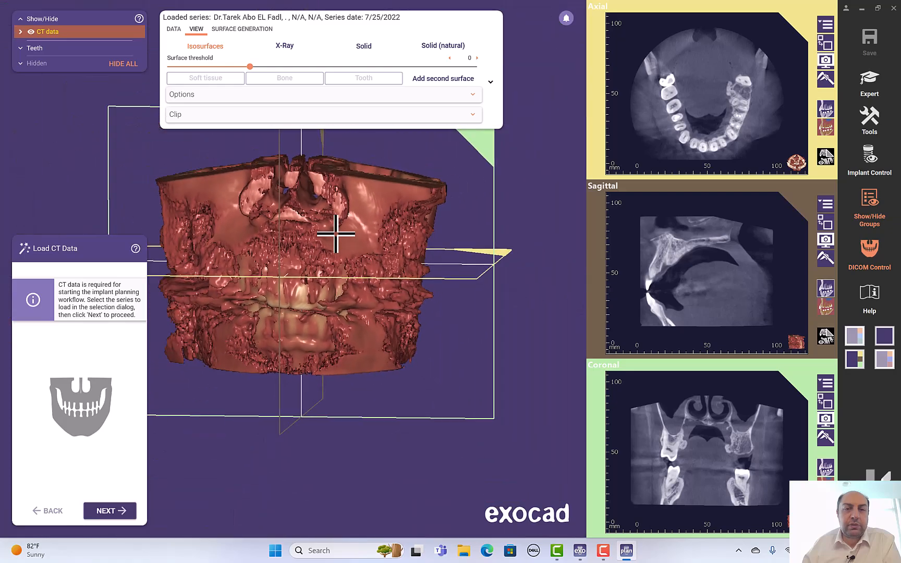
scroll(335, 234, "up", 2)
right_click_drag(272, 214, 336, 232)
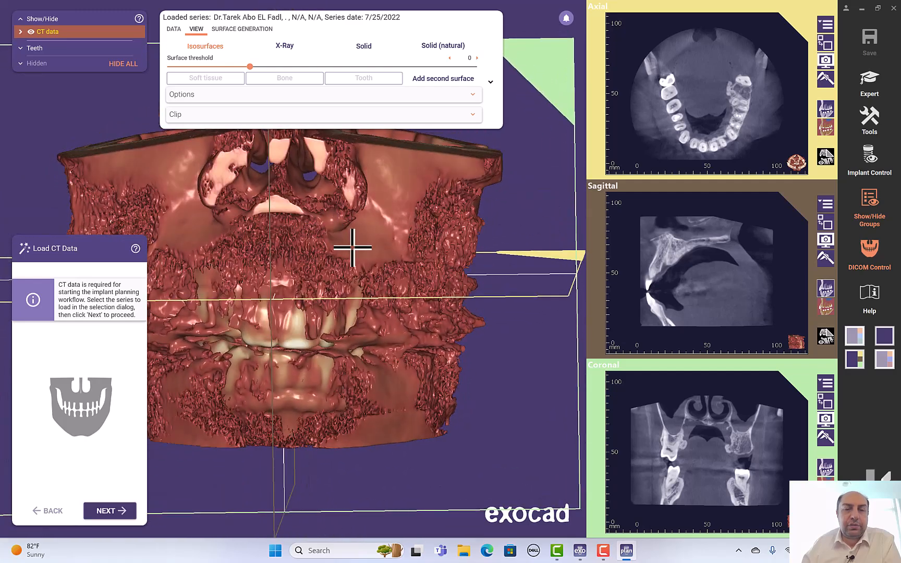
left_click_drag(310, 290, 287, 302)
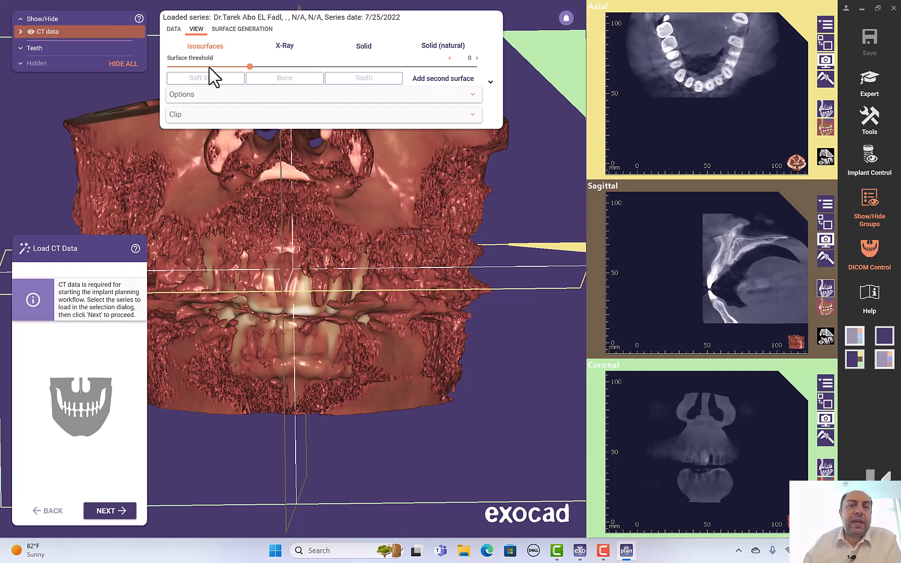
Step: Raise the Surface threshold slider step by step to 514, checking bone and teeth from top, side and front
left_click(173, 29)
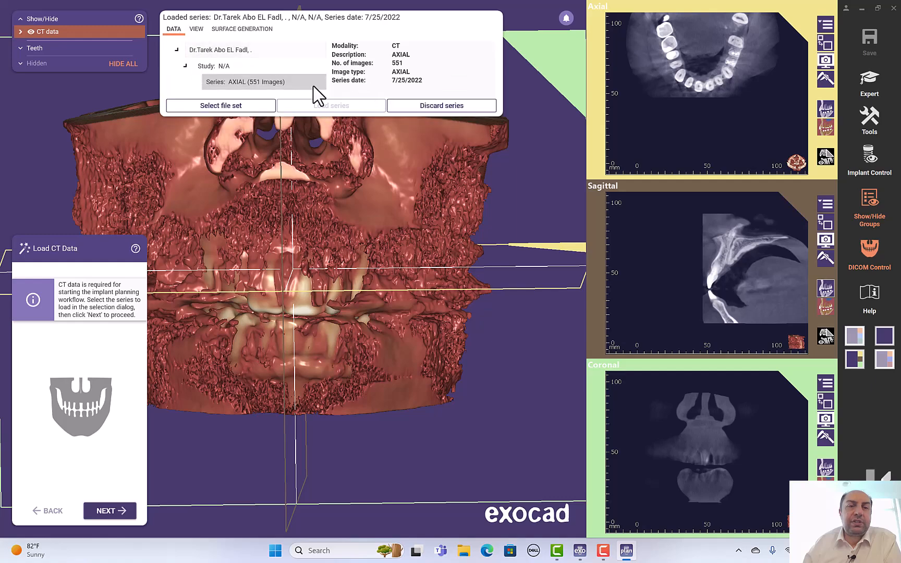
left_click(203, 28)
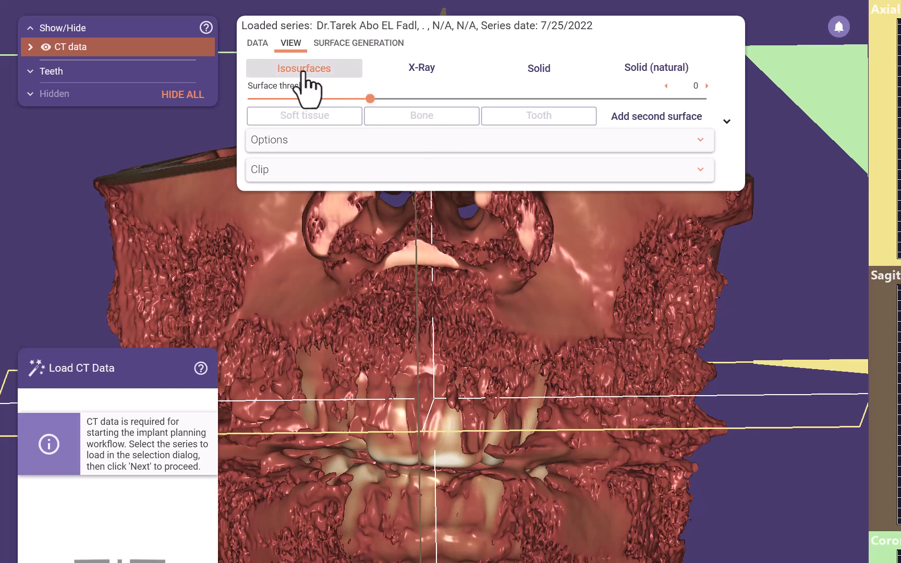
scroll(505, 266, "down", 2)
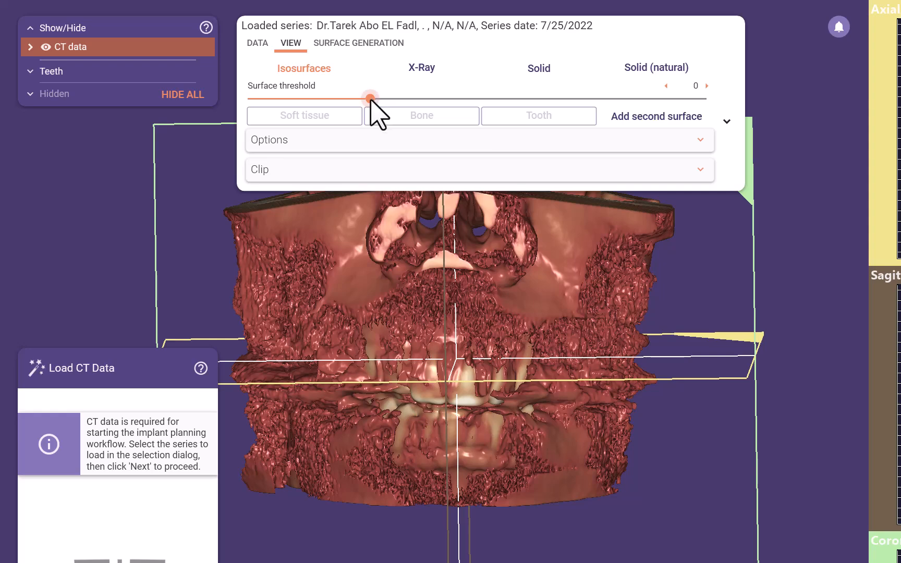
left_click_drag(368, 99, 269, 102)
right_click_drag(484, 389, 486, 299)
left_click_drag(270, 100, 453, 117)
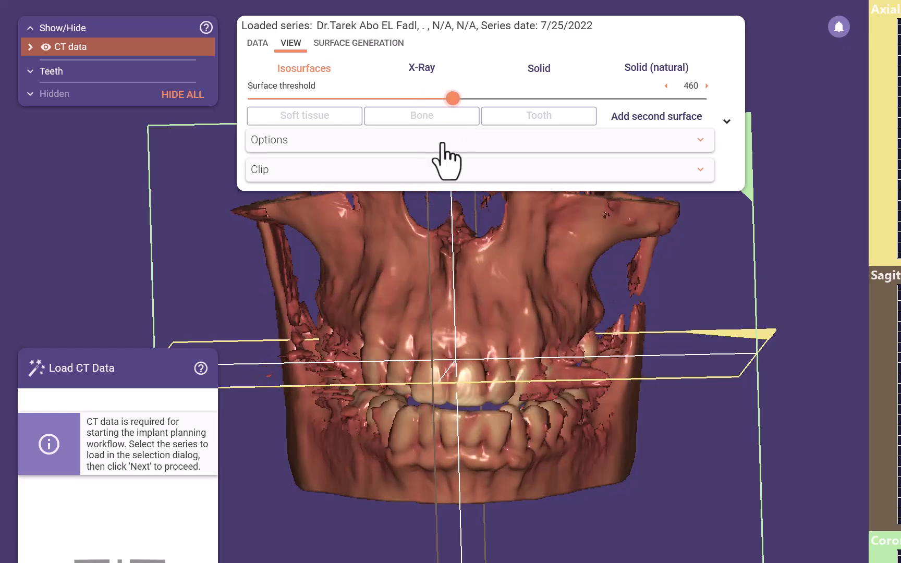
right_click_drag(525, 465, 493, 466)
left_click_drag(453, 98, 462, 98)
right_click_drag(578, 403, 553, 340)
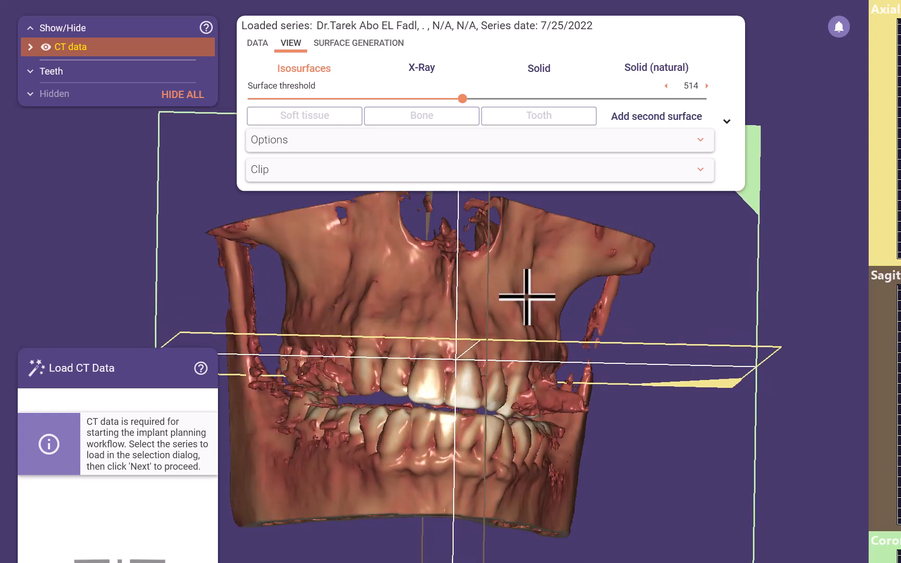
left_click(421, 68)
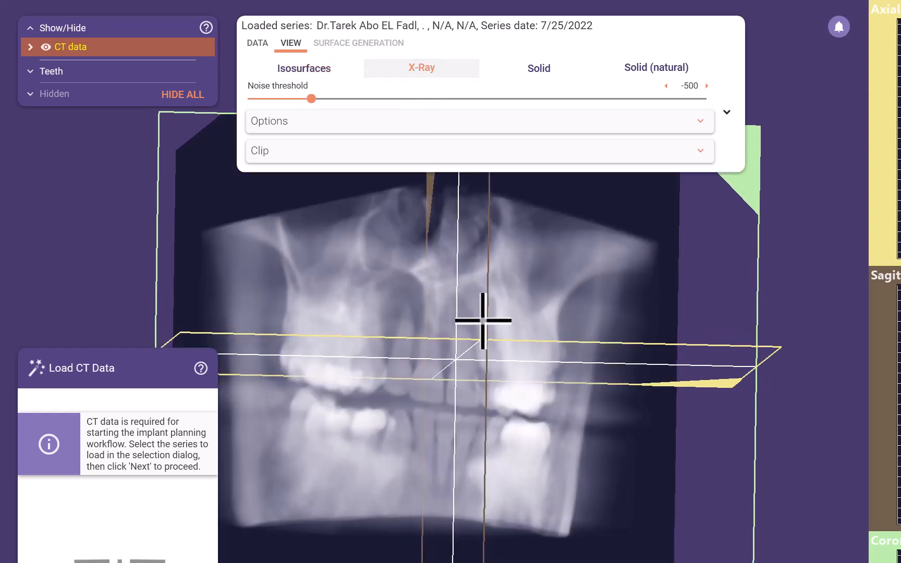
mouse_move(480, 324)
right_mouse_down()
mouse_move(493, 322)
mouse_move(481, 315)
mouse_move(482, 330)
mouse_move(483, 317)
right_mouse_up()
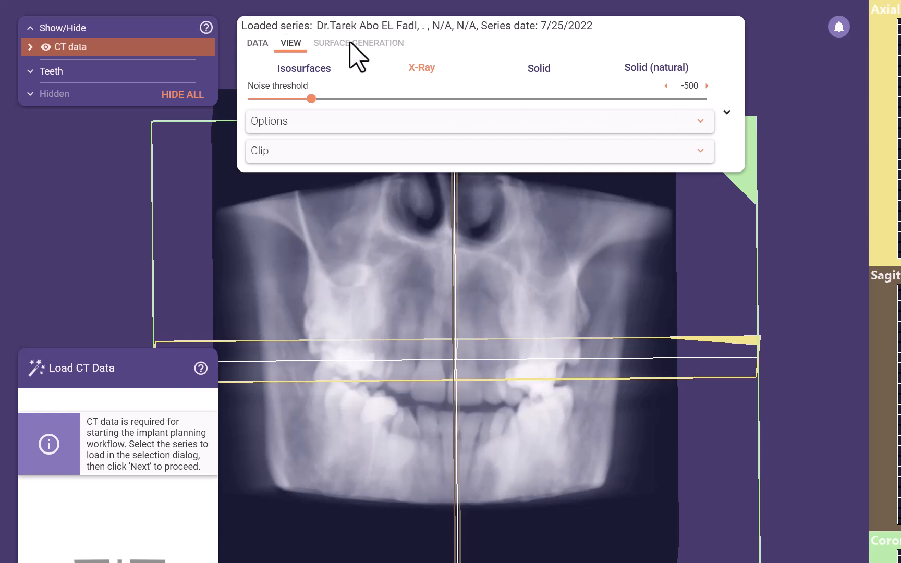
left_click(350, 73)
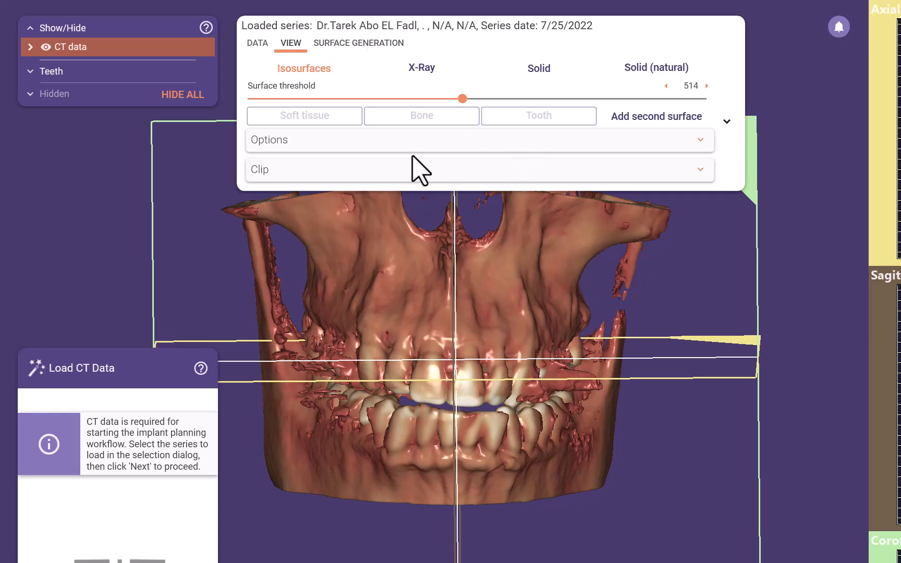
Step: Add a translucent second isosurface and adjust its threshold
right_click_drag(509, 386, 510, 383)
left_click_drag(505, 378, 490, 323)
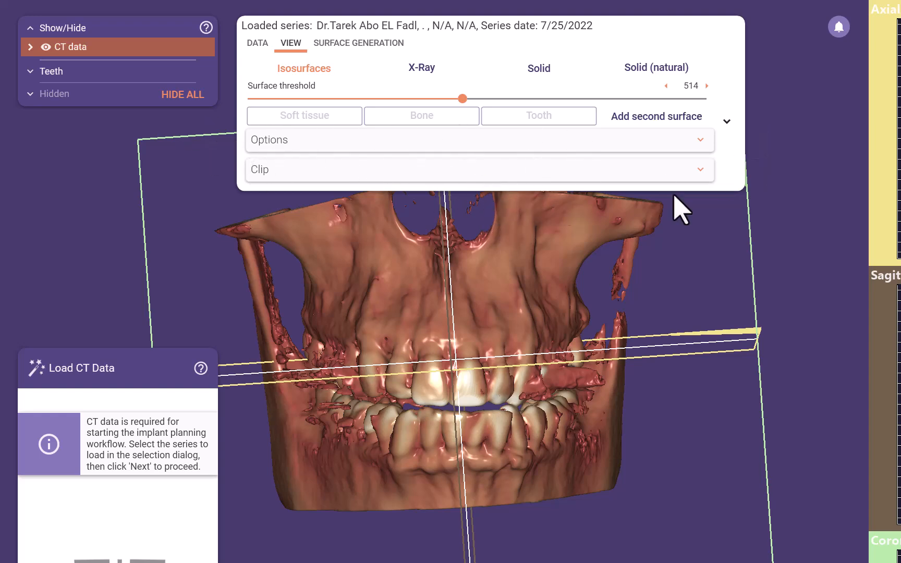
left_click(695, 125)
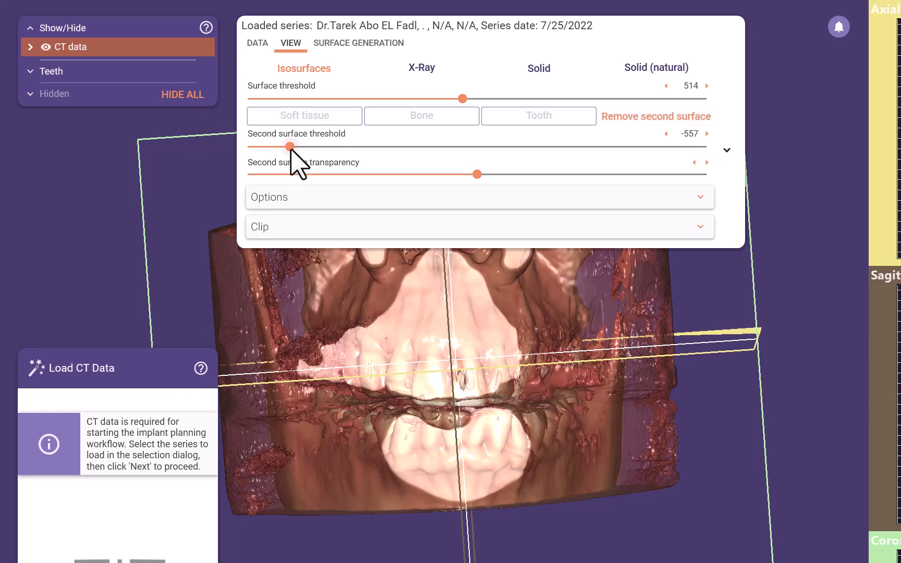
mouse_move(301, 147)
left_mouse_down()
mouse_move(316, 147)
mouse_move(304, 147)
left_mouse_up()
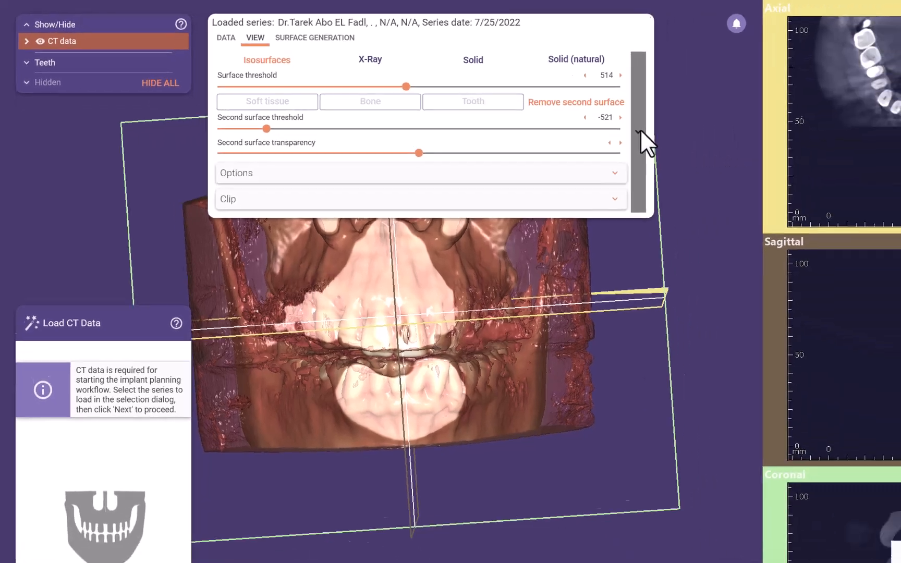
Step: Collapse the rendering settings to the compact bar and remove the second surface
left_click(640, 131)
right_click_drag(520, 230, 519, 214)
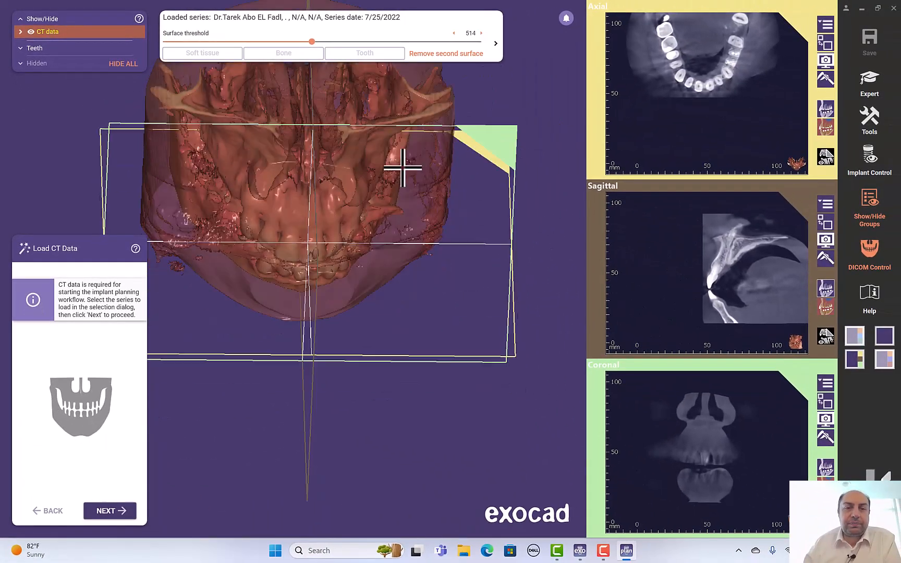
right_click_drag(398, 165, 402, 157)
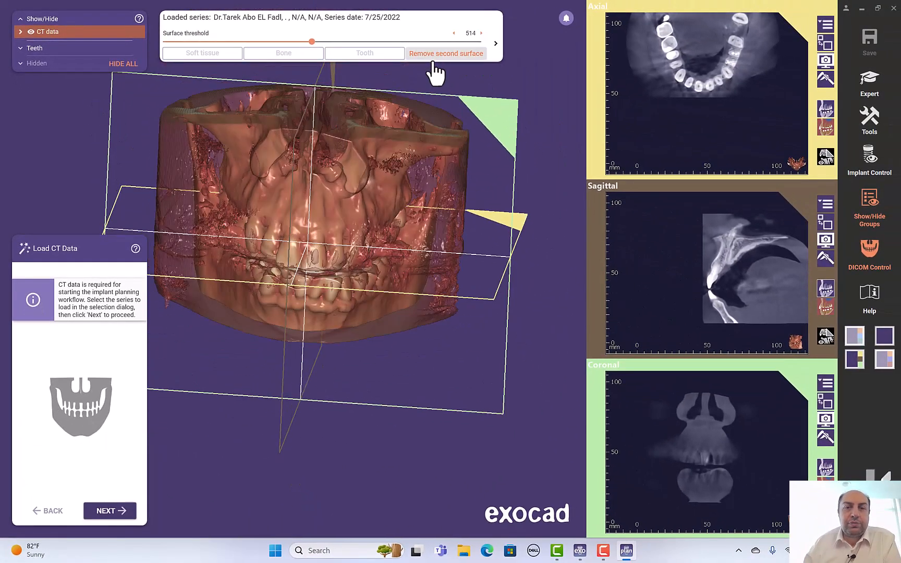
right_click_drag(362, 185, 360, 181)
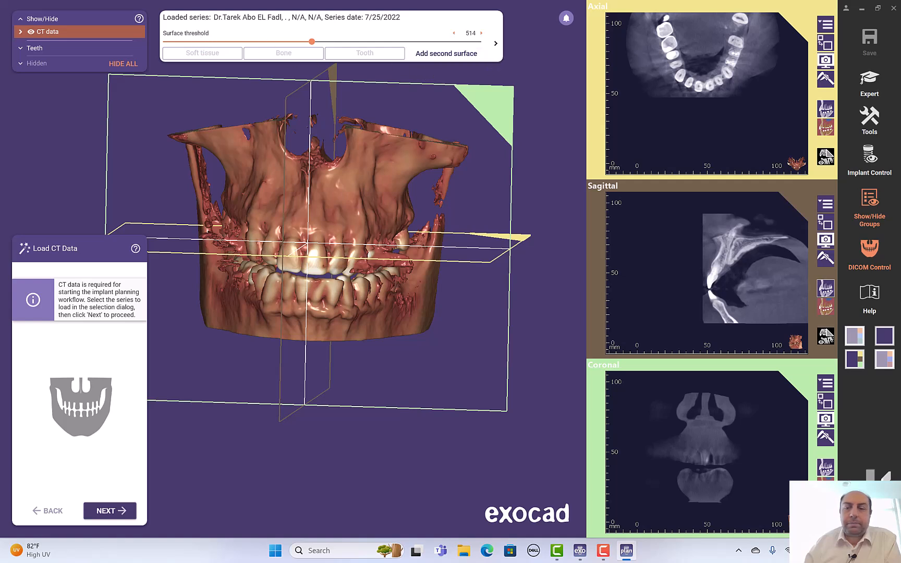
Step: Set the CT data window to about -534 to 1830 and tune slice brightness and contrast
mouse_move(418, 117)
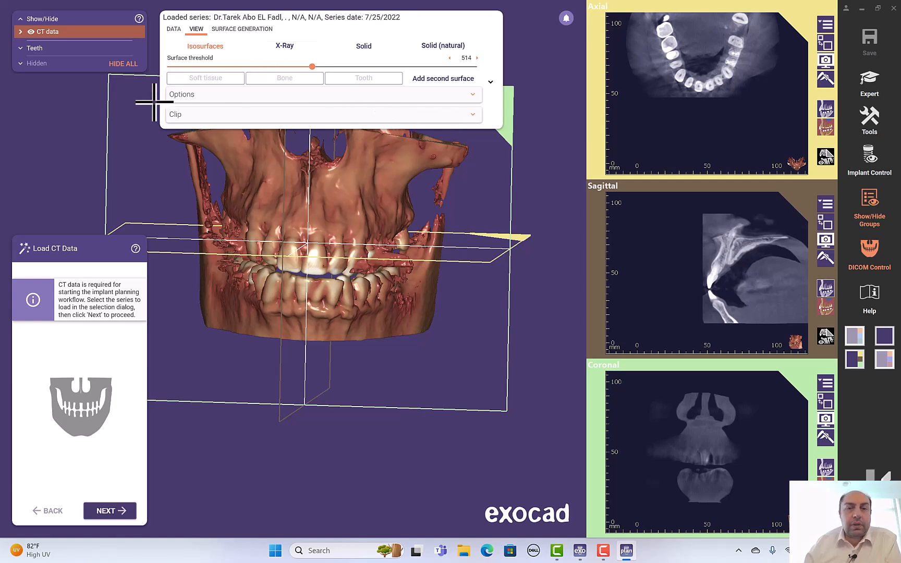
left_click(474, 95)
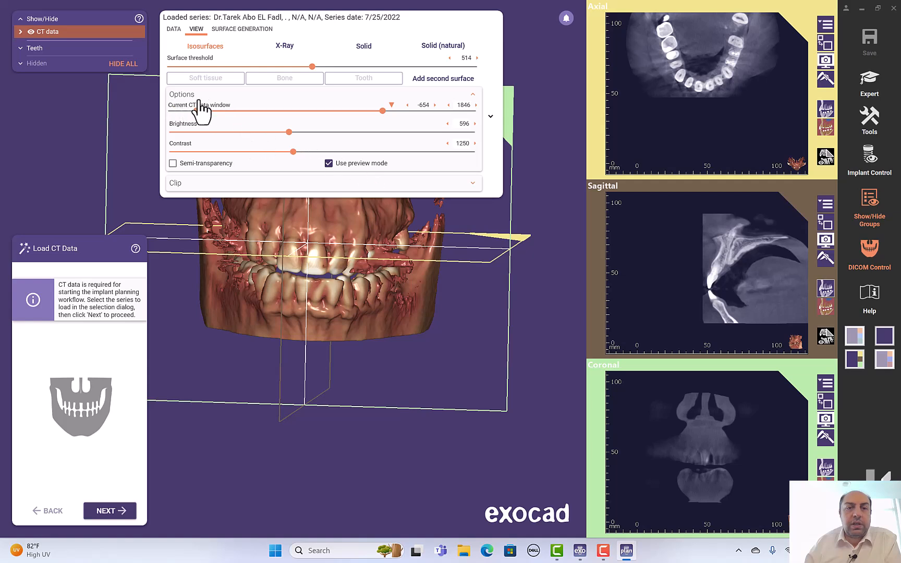
left_click(493, 121)
left_click(495, 45)
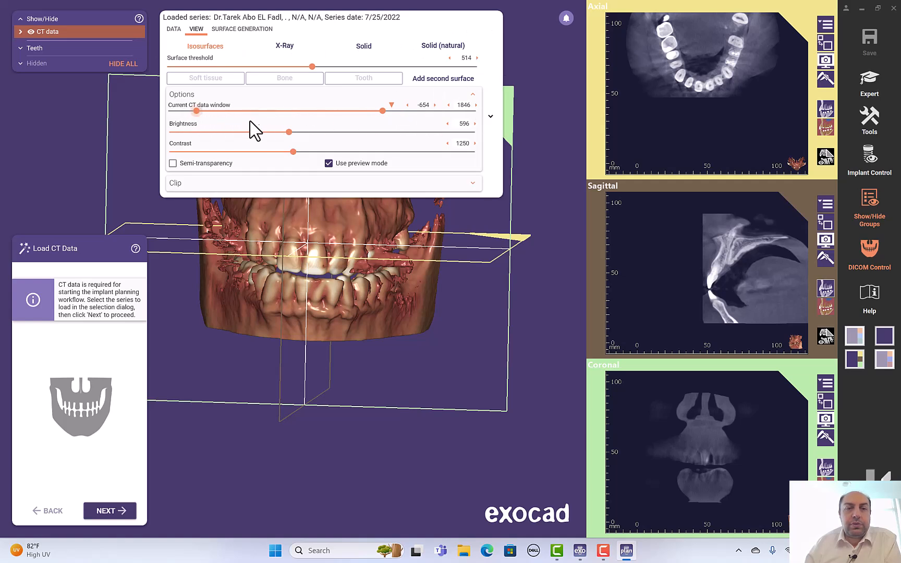
mouse_move(196, 111)
left_mouse_down()
mouse_move(260, 114)
mouse_move(189, 114)
mouse_move(184, 123)
left_mouse_up()
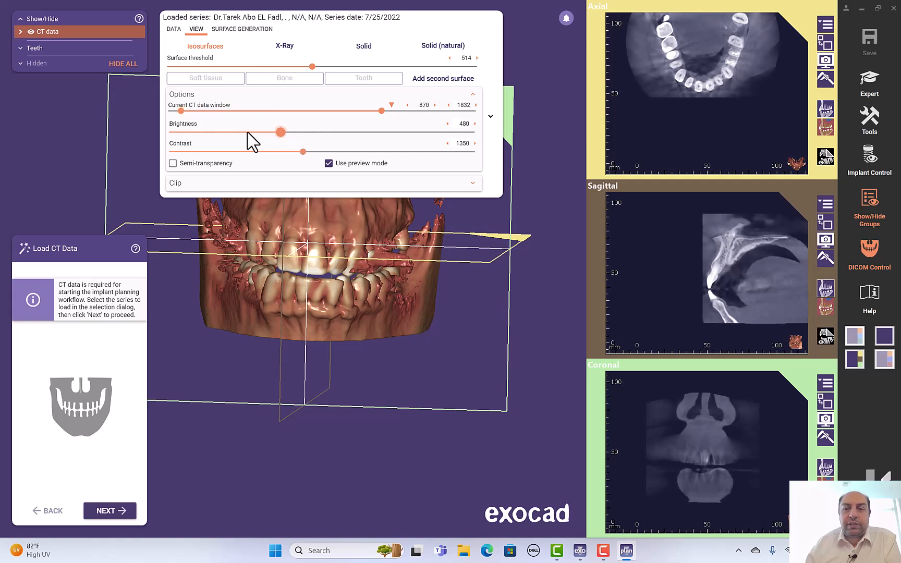
left_click_drag(334, 137, 213, 163)
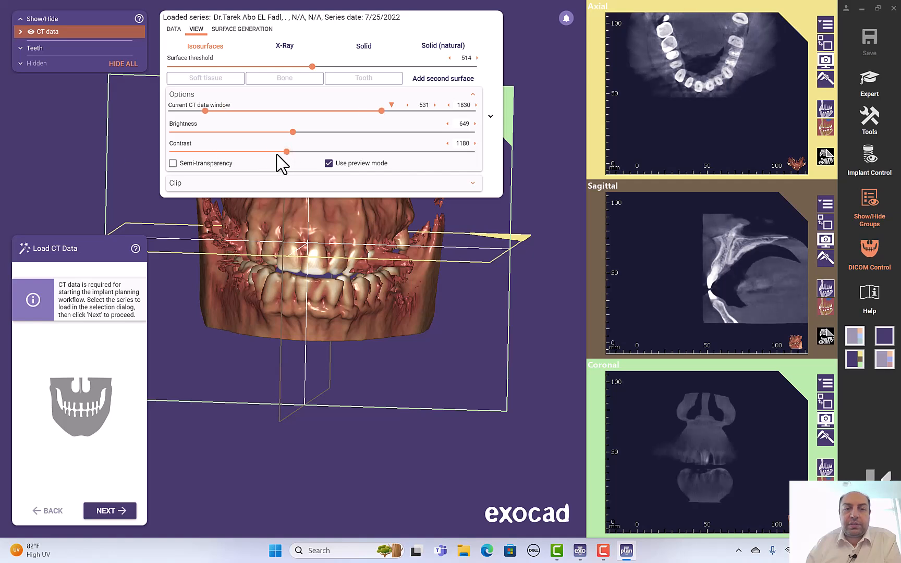
mouse_move(287, 152)
left_mouse_down()
mouse_move(271, 152)
mouse_move(287, 152)
left_mouse_up()
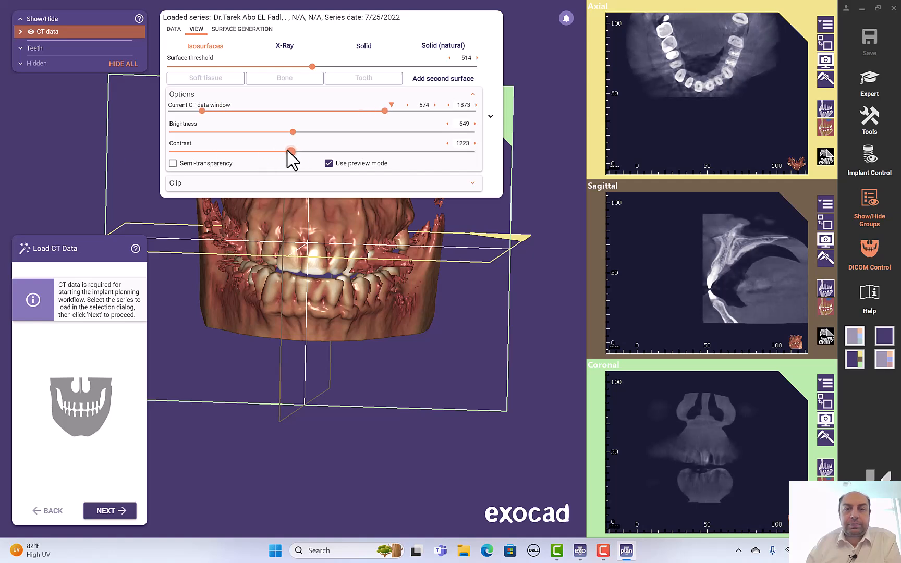
left_click(474, 95)
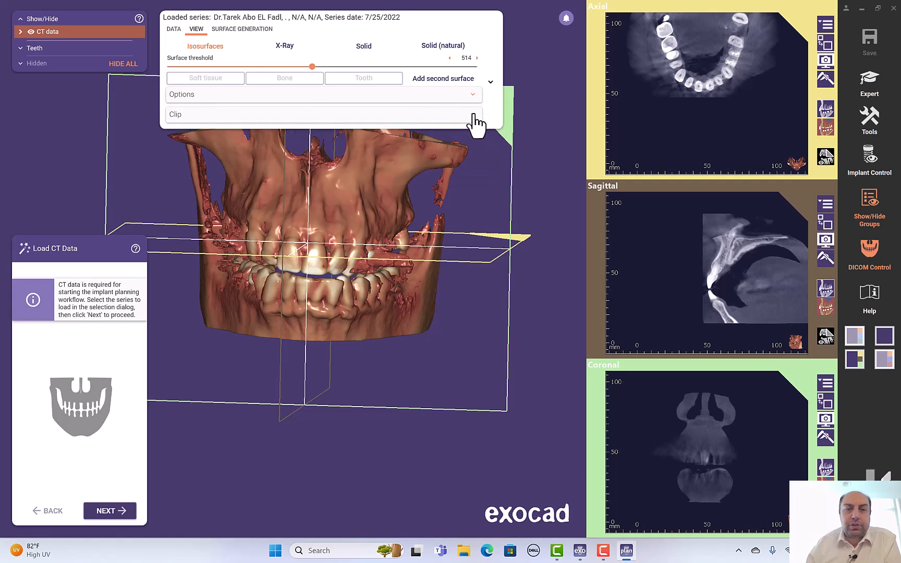
Step: Expand the Clip settings and clip the skull's right side in to 51.0 mm
left_click(473, 115)
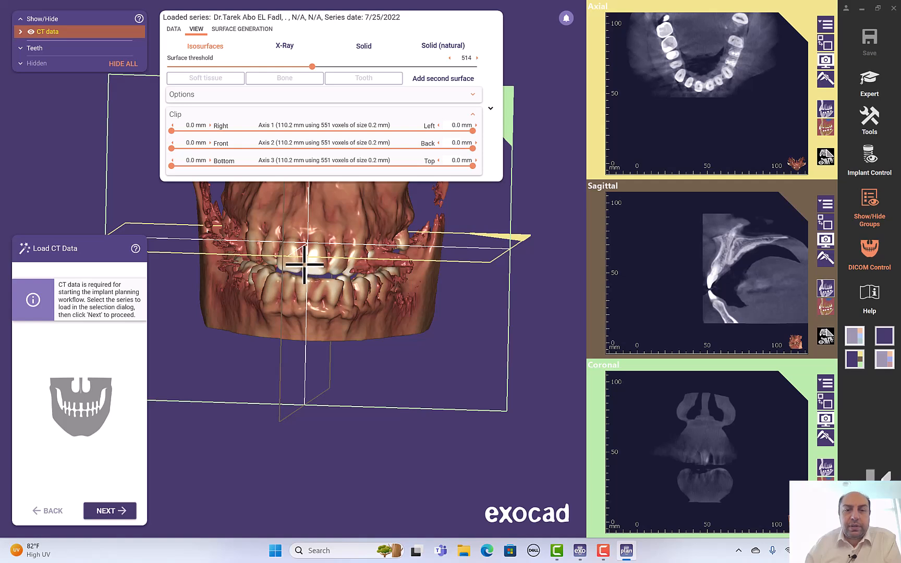
scroll(305, 264, "down", 2)
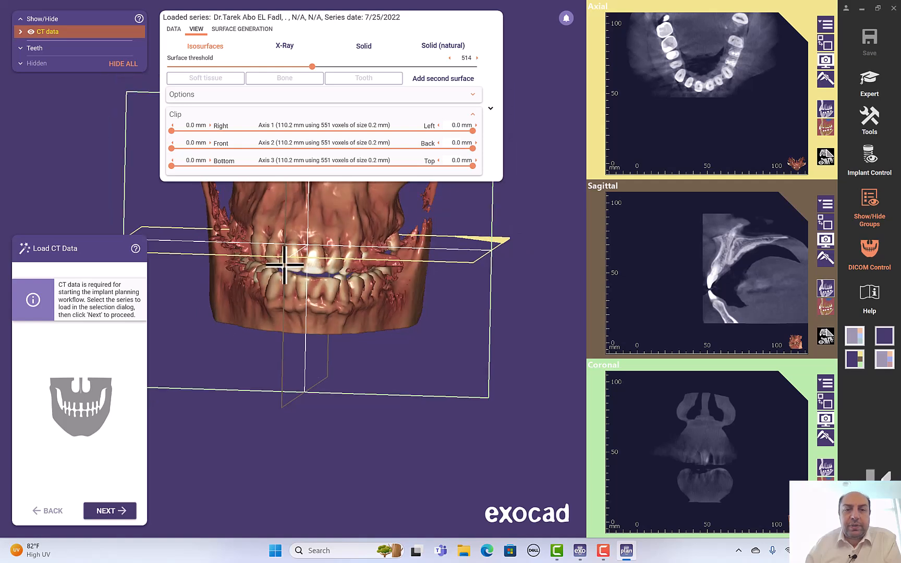
right_click_drag(394, 250, 391, 244)
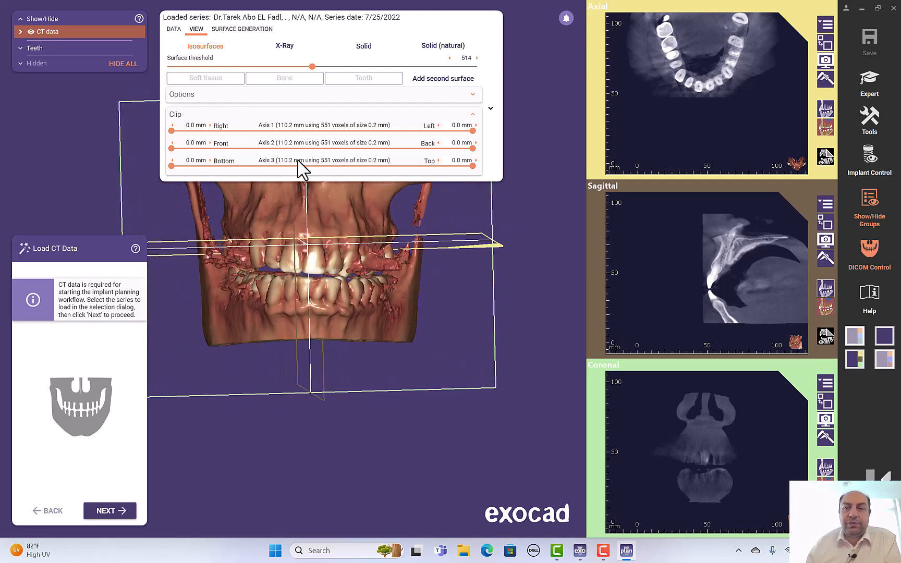
left_click_drag(170, 129, 257, 131)
mouse_move(258, 271)
right_mouse_down()
mouse_move(266, 278)
mouse_move(261, 266)
right_mouse_up()
left_click_drag(254, 132, 184, 133)
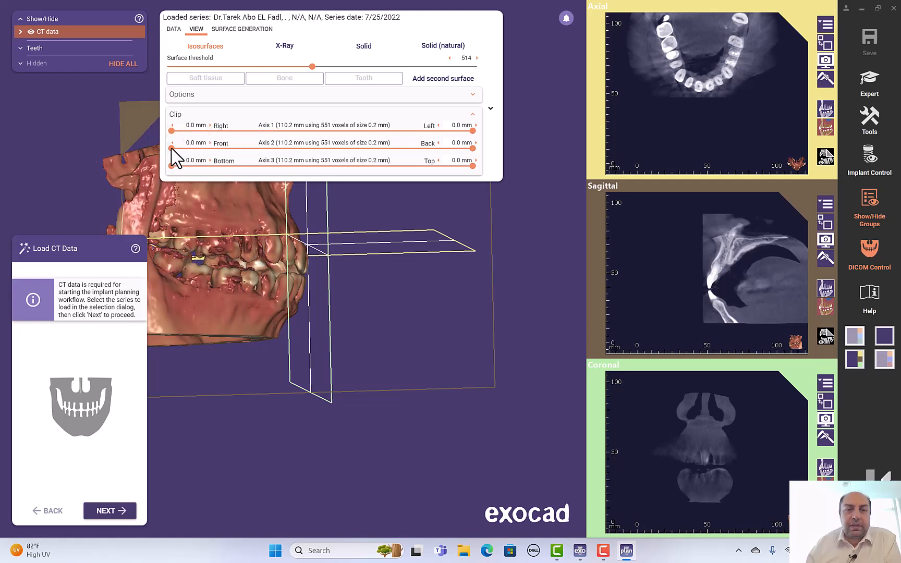
Step: Clip the skull from the front down to a cross-section
left_click(172, 149)
right_click_drag(445, 241, 444, 242)
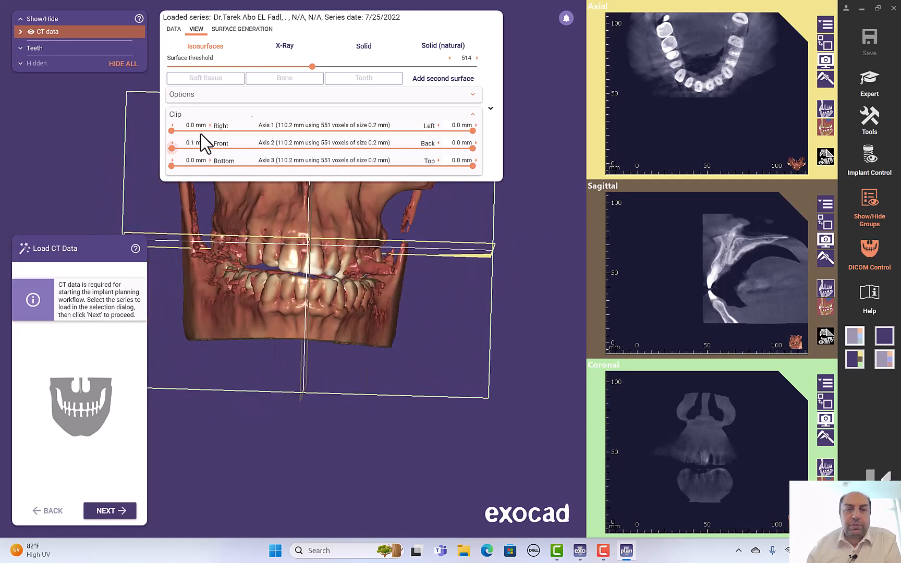
left_click_drag(173, 149, 151, 155)
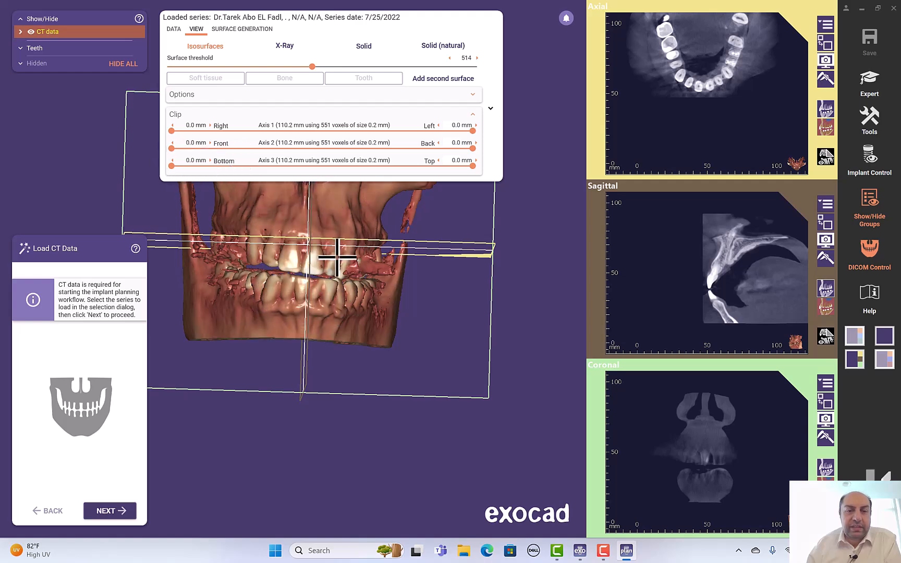
scroll(329, 254, "up", 1)
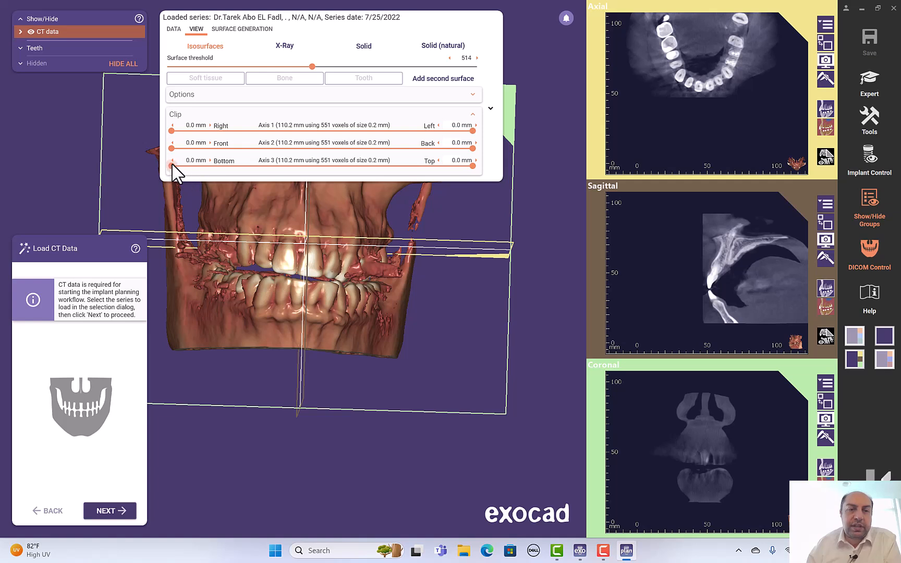
Step: Clip away the bottom of the model, then reset the bottom clip to restore the lower jaw
left_click_drag(172, 166, 281, 177)
mouse_move(291, 261)
right_mouse_down()
mouse_move(290, 272)
mouse_move(296, 259)
right_mouse_up()
left_click_drag(281, 164, 172, 173)
right_click_drag(290, 239, 292, 239)
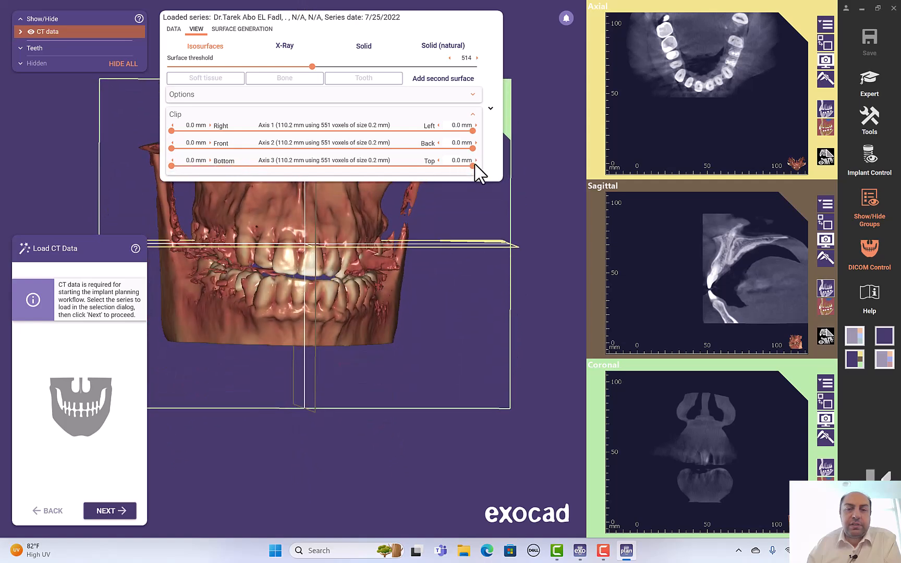
Step: Clip the top down to 57.3 mm, then remove top clipping and collapse the surface settings
left_click_drag(473, 167, 319, 175)
right_click_drag(309, 219, 387, 187)
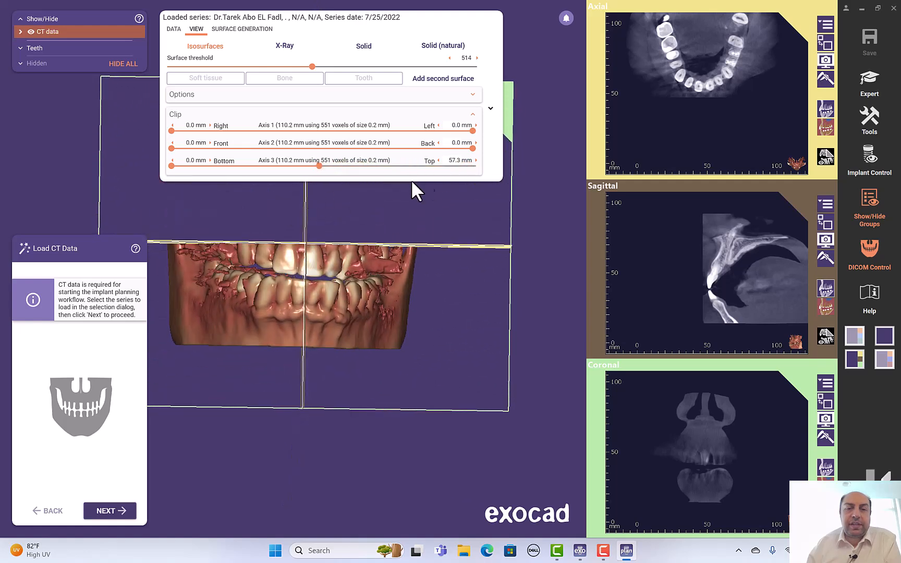
left_click_drag(319, 166, 397, 169)
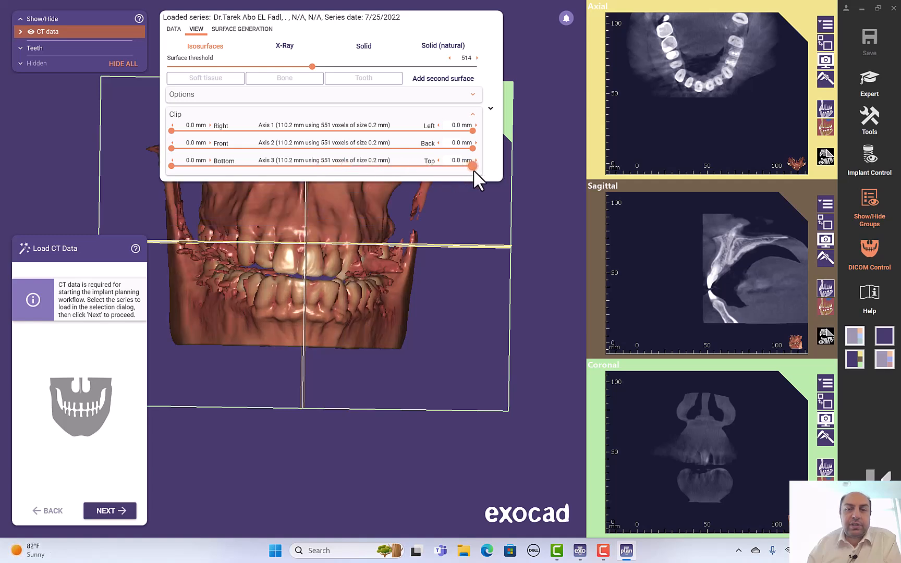
left_click_drag(473, 169, 476, 167)
left_click(490, 107)
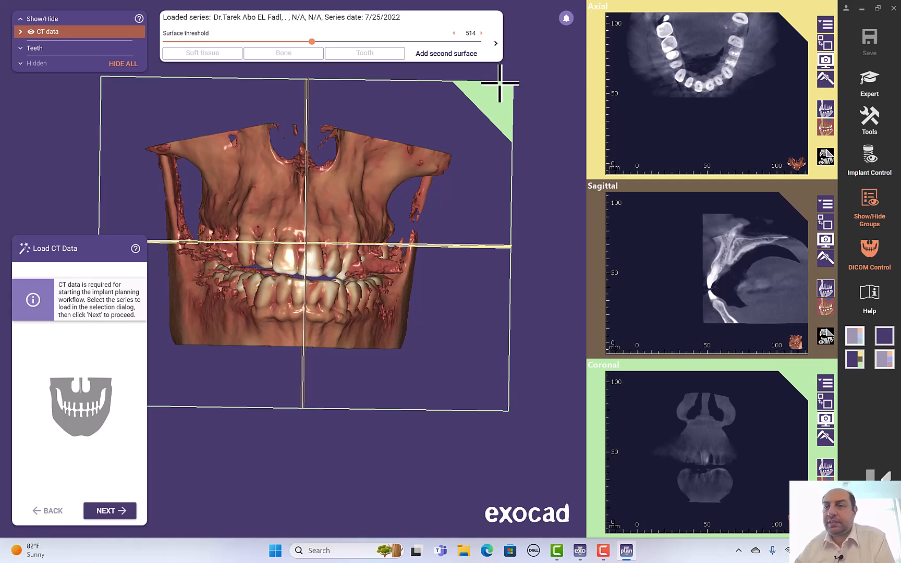
Step: Turn the axial view's Show grid overlay on and then off again
left_click(820, 25)
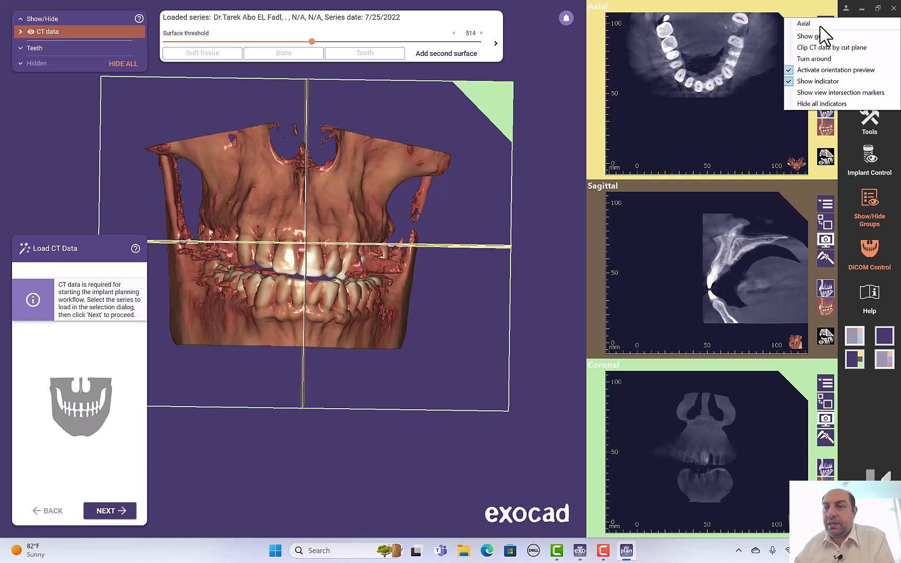
left_click(820, 38)
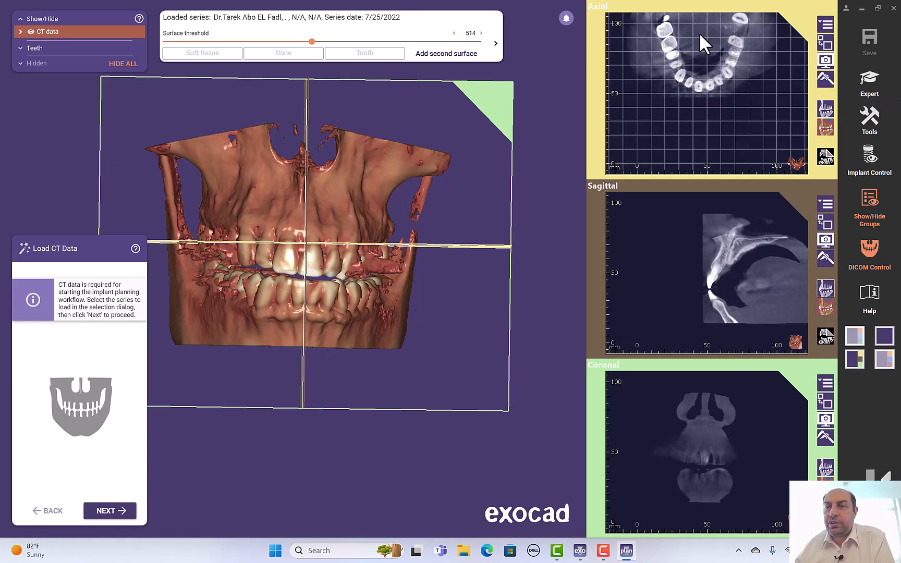
left_click(819, 25)
left_click(819, 36)
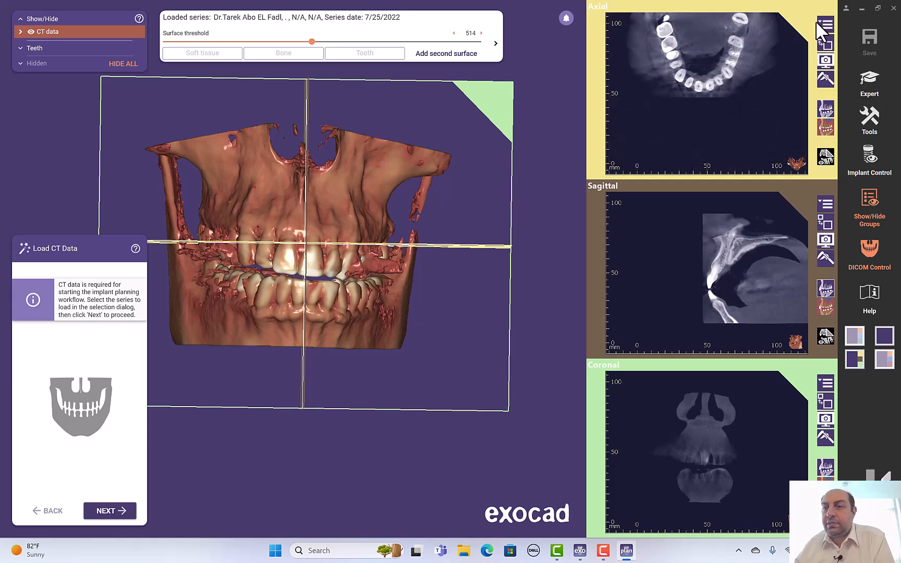
Step: Enable Clip CT data by cut plane and swap the axial slice into the main viewport
left_click(823, 26)
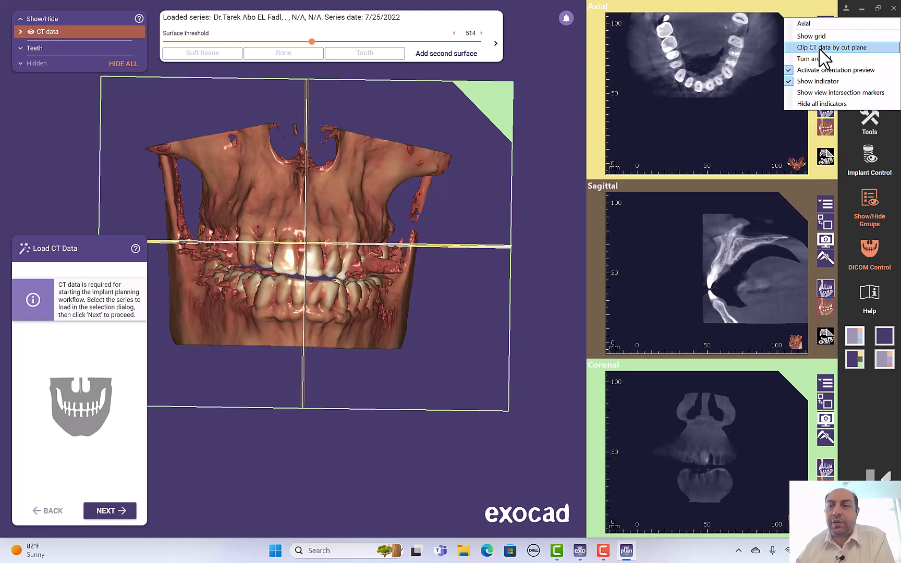
left_click(823, 47)
right_click_drag(382, 316, 383, 316)
scroll(707, 125, "up", 6)
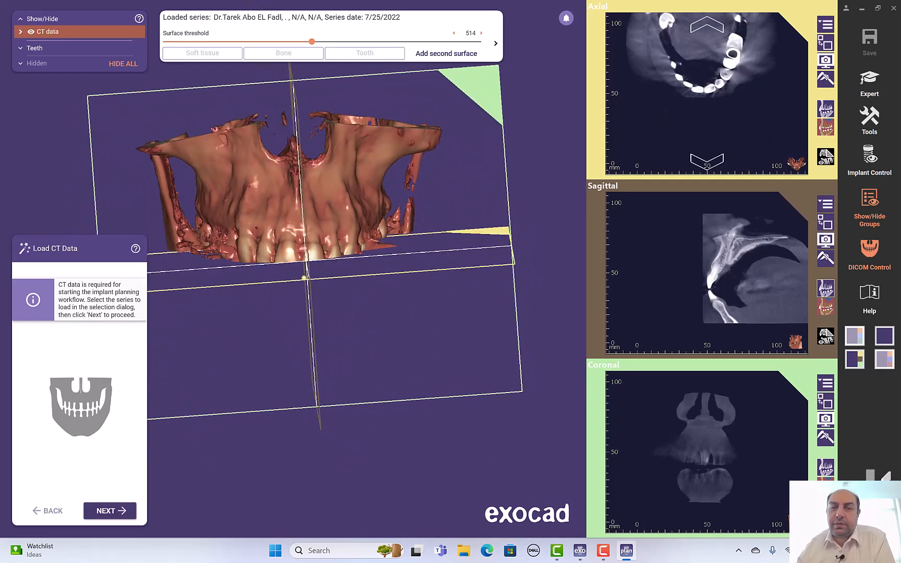
scroll(707, 125, "down", 5)
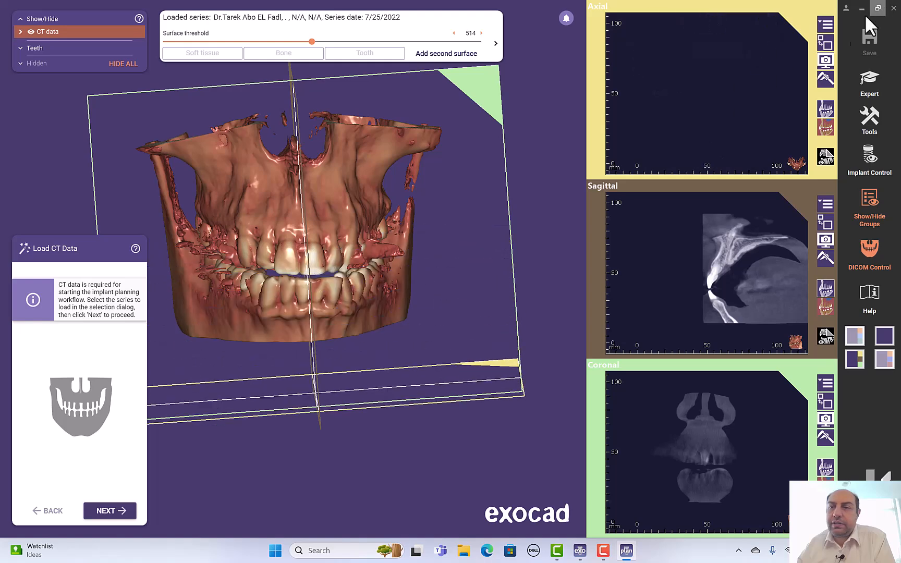
left_click(827, 40)
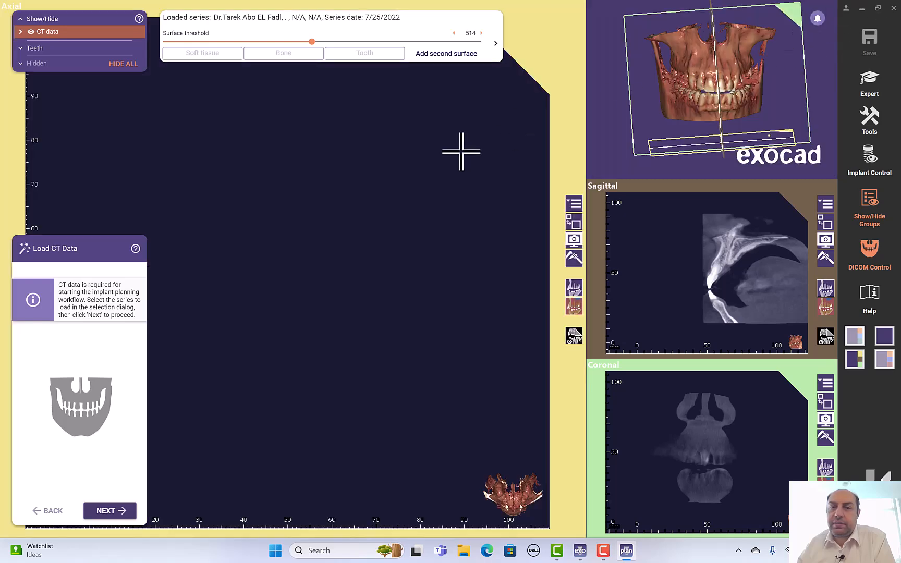
Step: Put the 3D skull back in the main view and scroll the axial slice up to the teeth
left_click(574, 221)
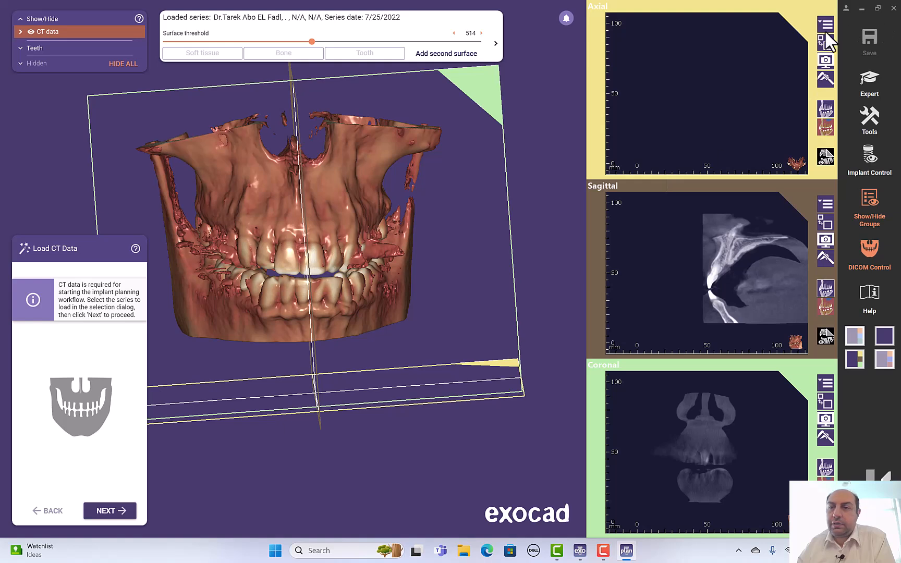
left_click(826, 25)
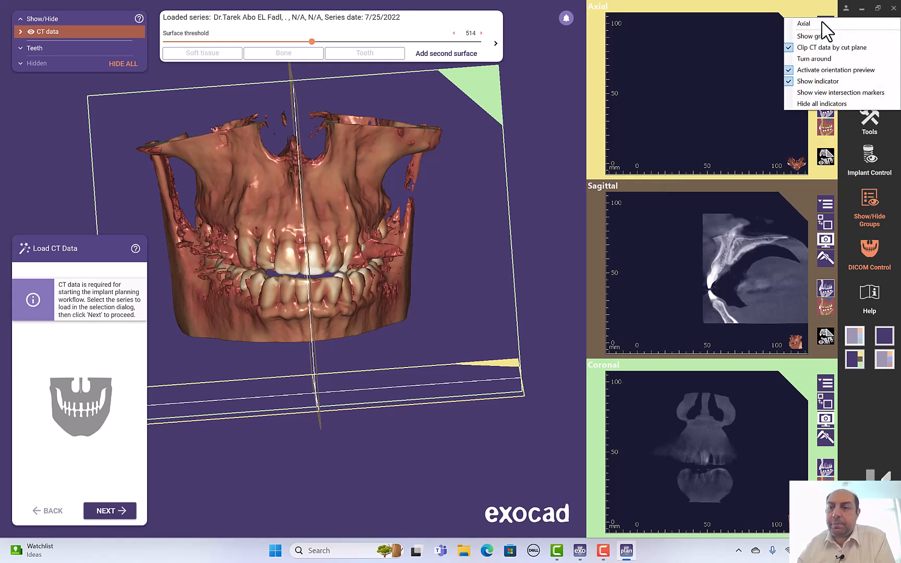
left_click(821, 73)
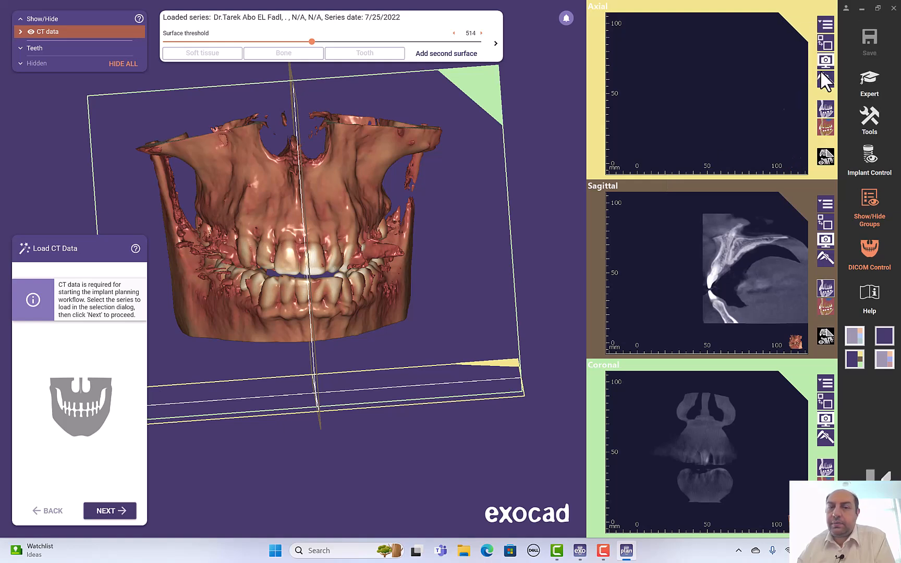
right_click_drag(478, 177, 400, 80)
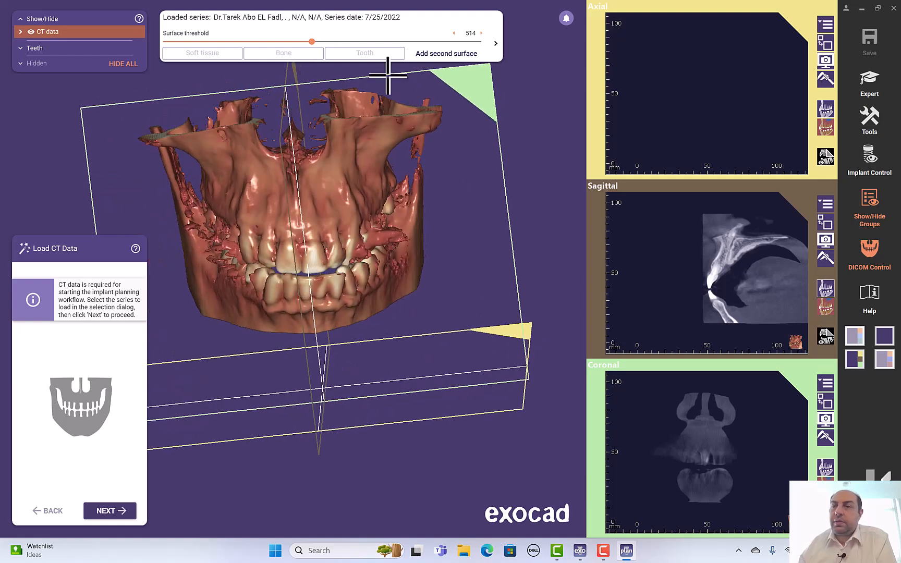
scroll(804, 50, "up", 10)
left_click(822, 22)
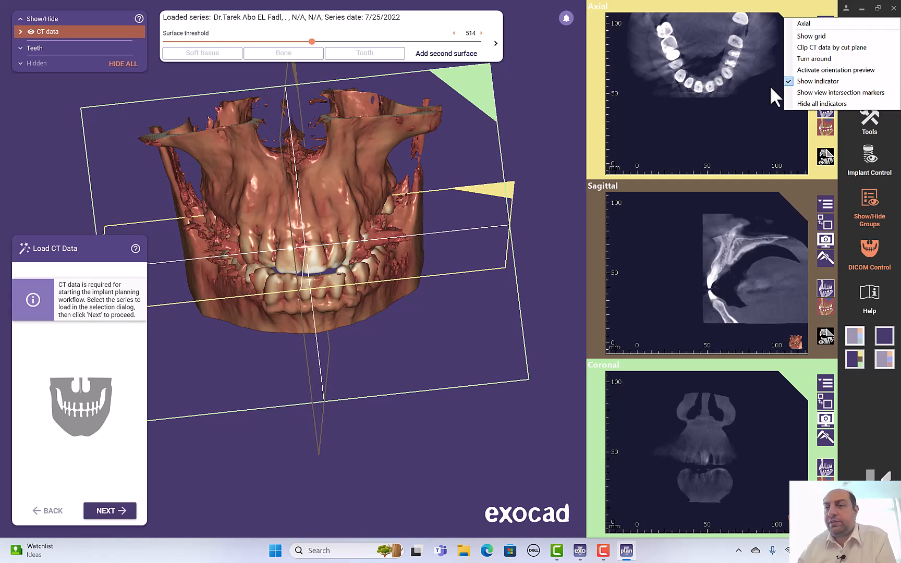
left_click(825, 81)
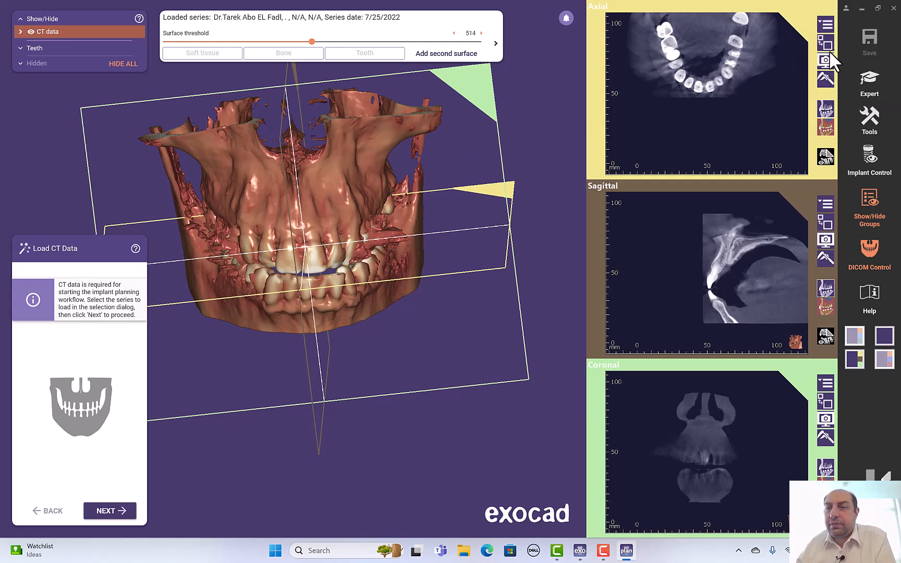
Step: Enable Show view intersection markers, then drag the coronal and sagittal lines across the upper dental arch
left_click(826, 24)
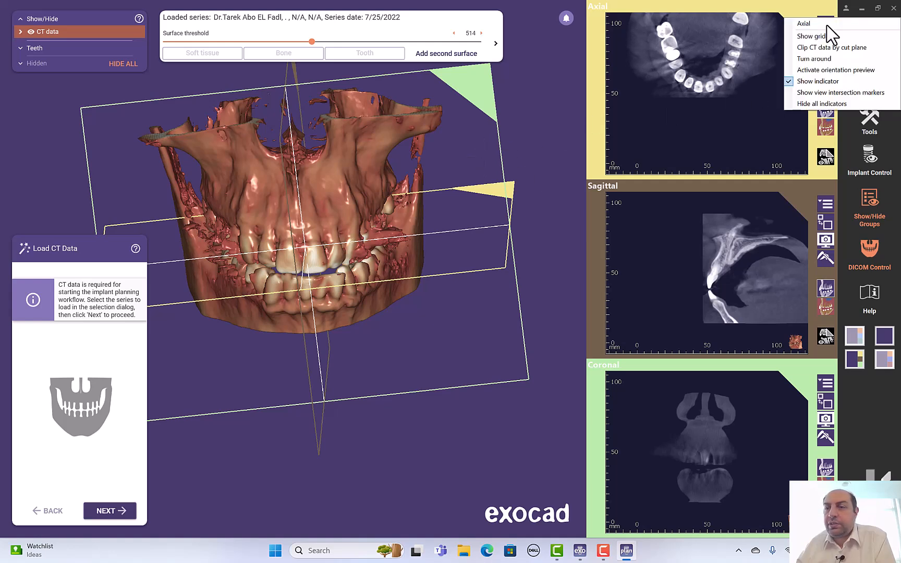
left_click(850, 93)
mouse_move(808, 94)
left_mouse_down()
mouse_move(806, 34)
mouse_move(805, 107)
mouse_move(796, 47)
mouse_move(798, 78)
mouse_move(806, 53)
left_mouse_up()
mouse_move(707, 12)
left_mouse_down()
mouse_move(740, 16)
mouse_move(692, 19)
mouse_move(709, 18)
left_mouse_up()
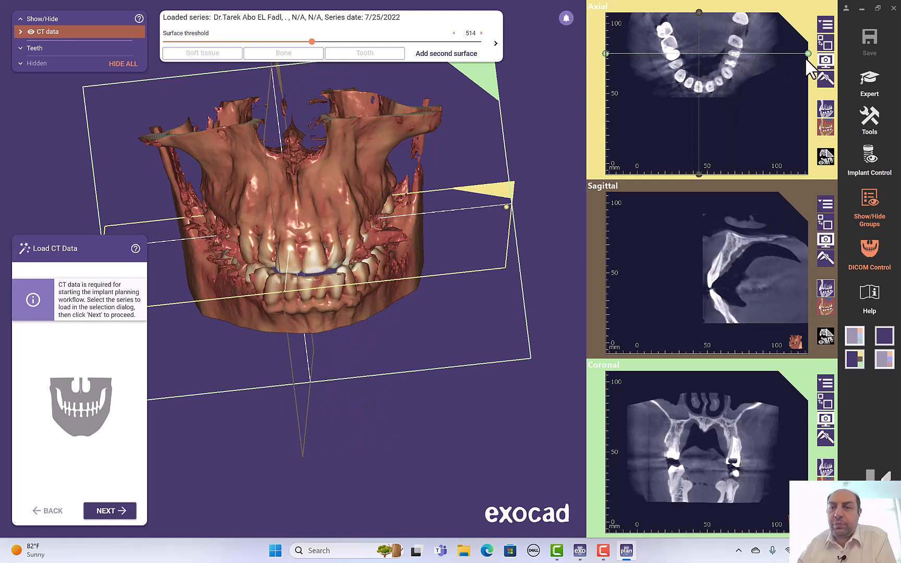
mouse_move(807, 55)
left_mouse_down()
mouse_move(805, 97)
mouse_move(803, 33)
mouse_move(803, 76)
mouse_move(801, 49)
mouse_move(806, 59)
left_mouse_up()
mouse_move(699, 12)
left_mouse_down()
mouse_move(734, 18)
mouse_move(692, 22)
mouse_move(741, 26)
mouse_move(676, 29)
mouse_move(706, 31)
mouse_move(674, 38)
mouse_move(713, 39)
left_mouse_up()
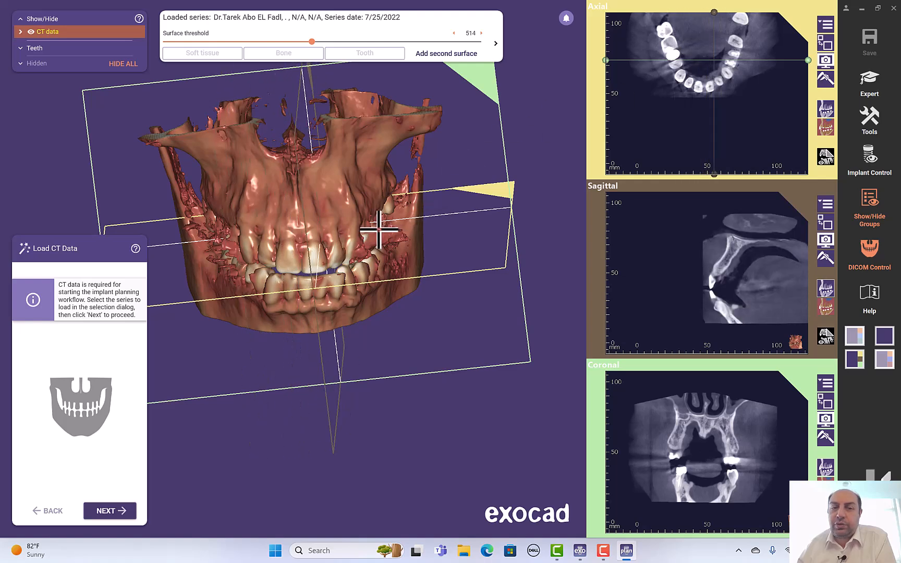
left_click_drag(382, 234, 329, 218)
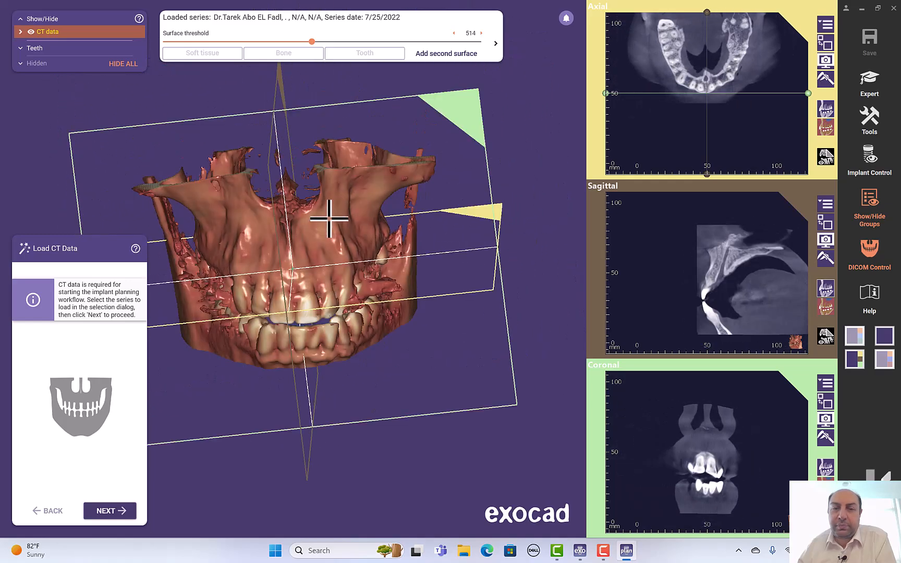
left_click_drag(808, 92, 805, 83)
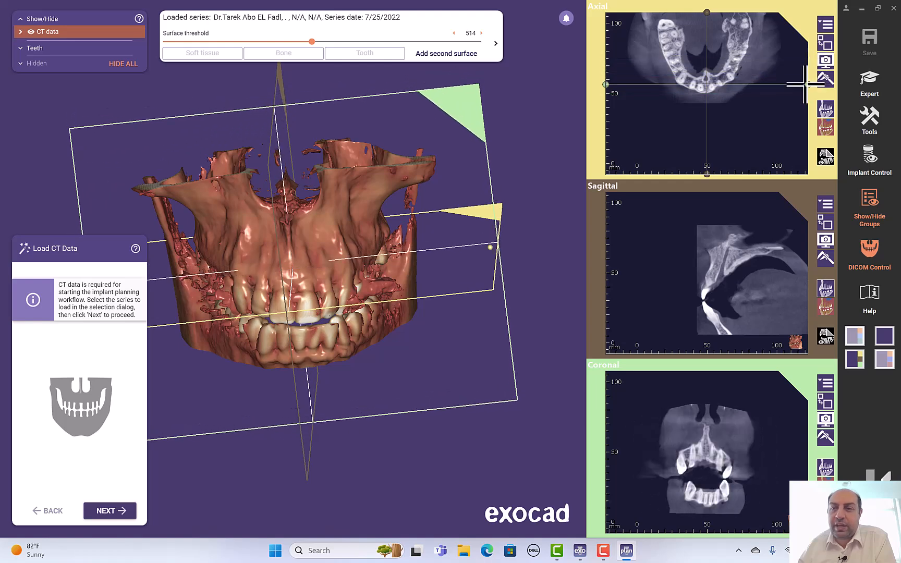
Step: Hide the axial view's intersection markers and check the 3D view's context options
left_click(825, 25)
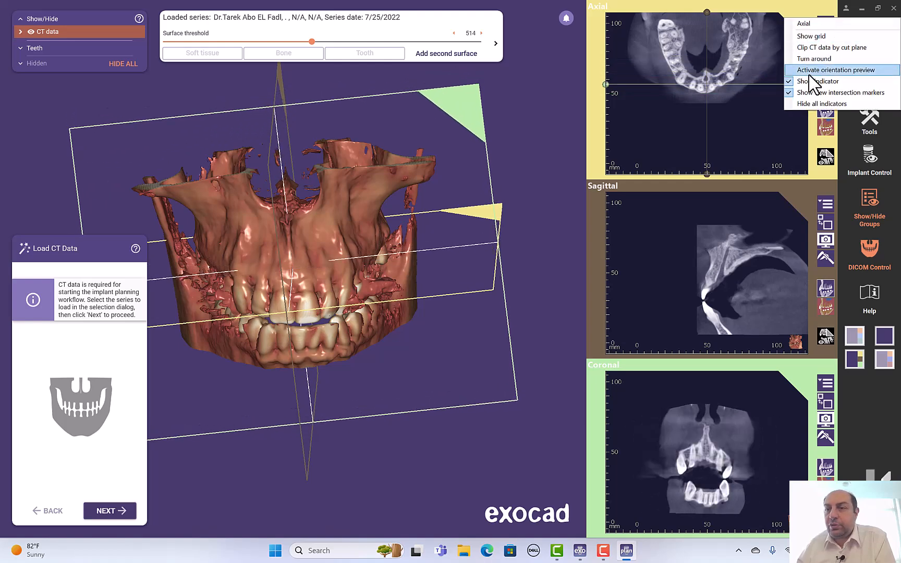
left_click(819, 92)
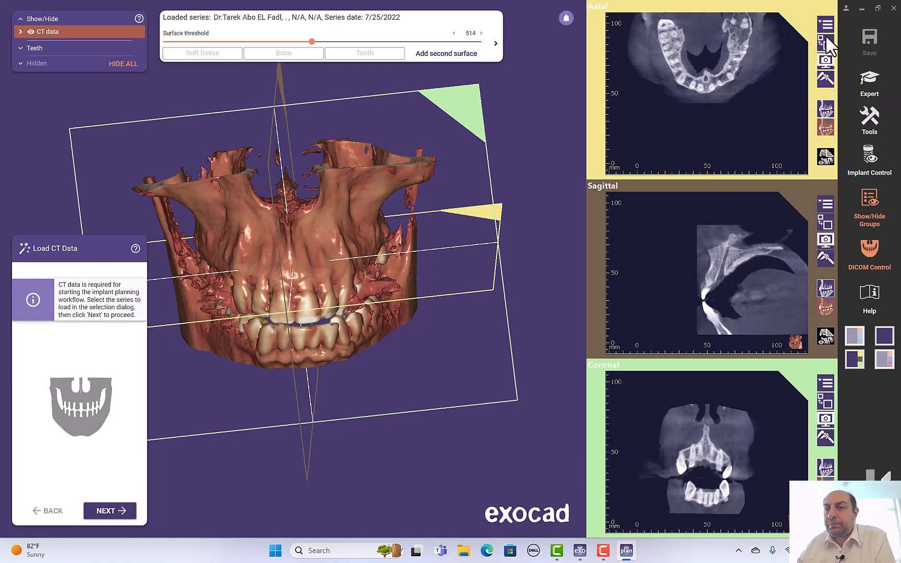
left_click(823, 28)
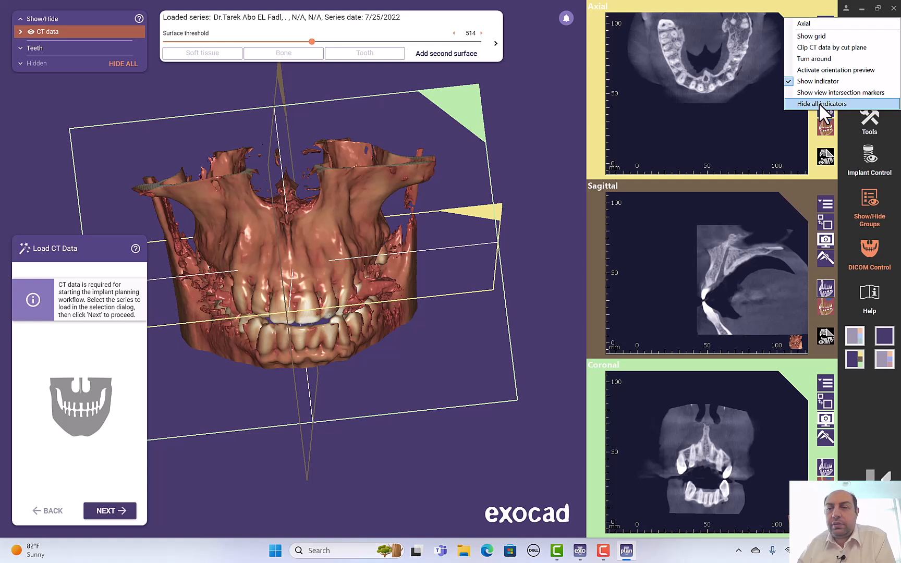
left_click(339, 277)
right_click(359, 248)
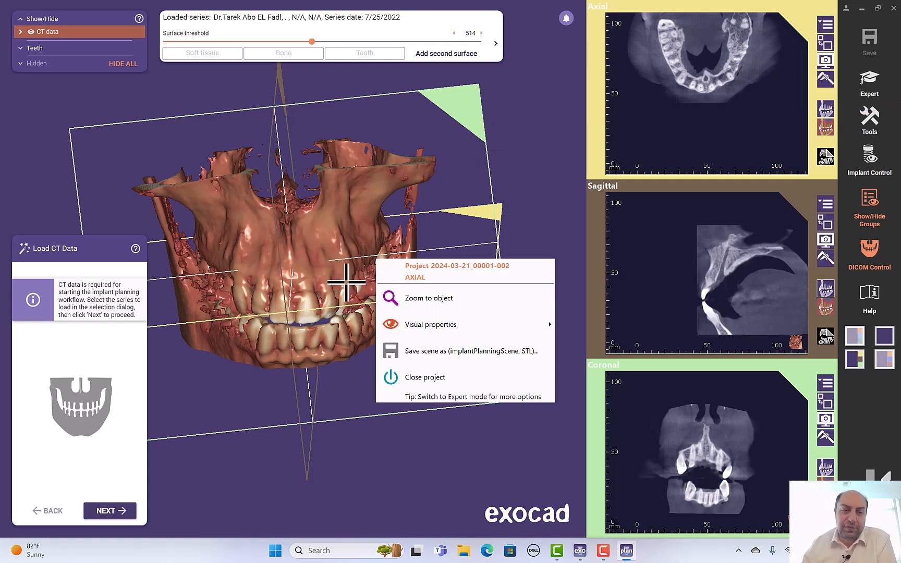
left_click(361, 244)
Step: Hide all slice indicators, then turn the axial intersection markers back on
left_click(825, 24)
left_click(818, 103)
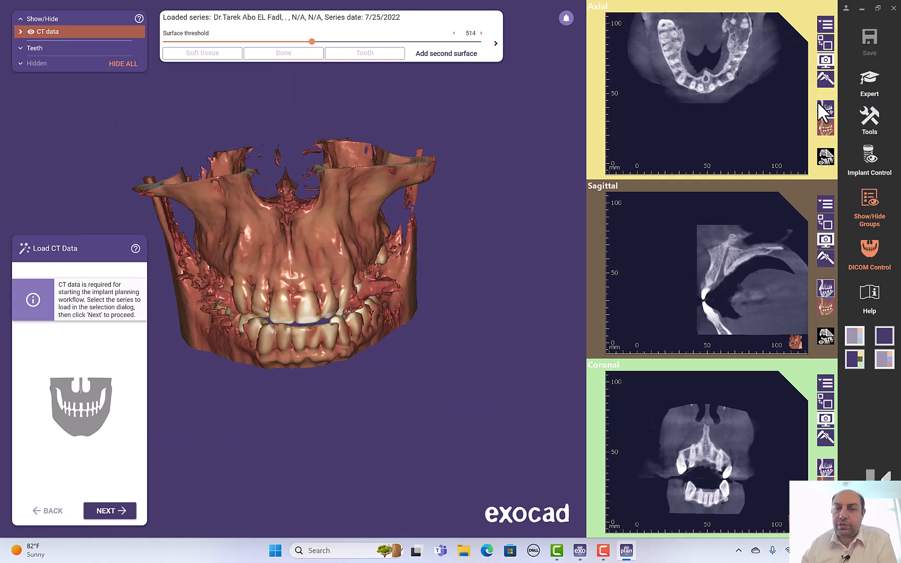
left_click(825, 24)
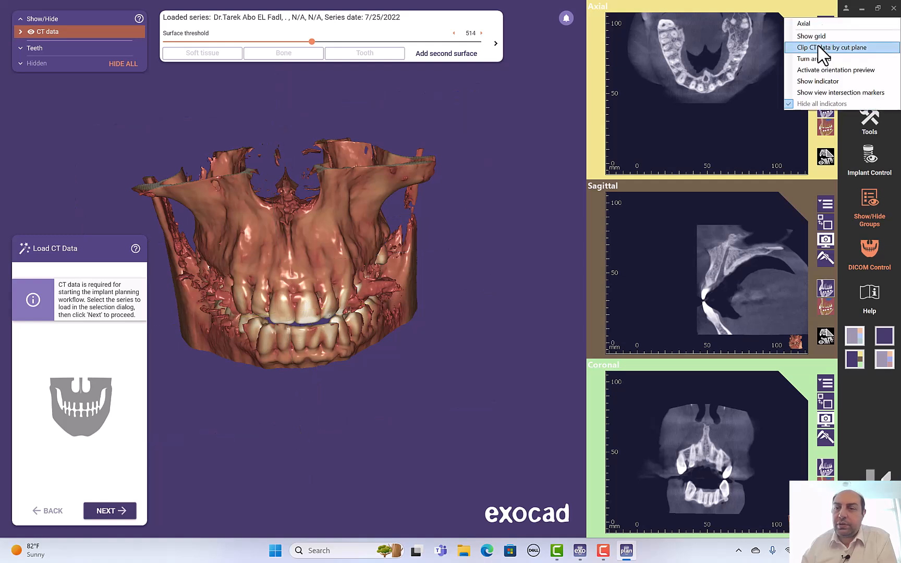
left_click(811, 94)
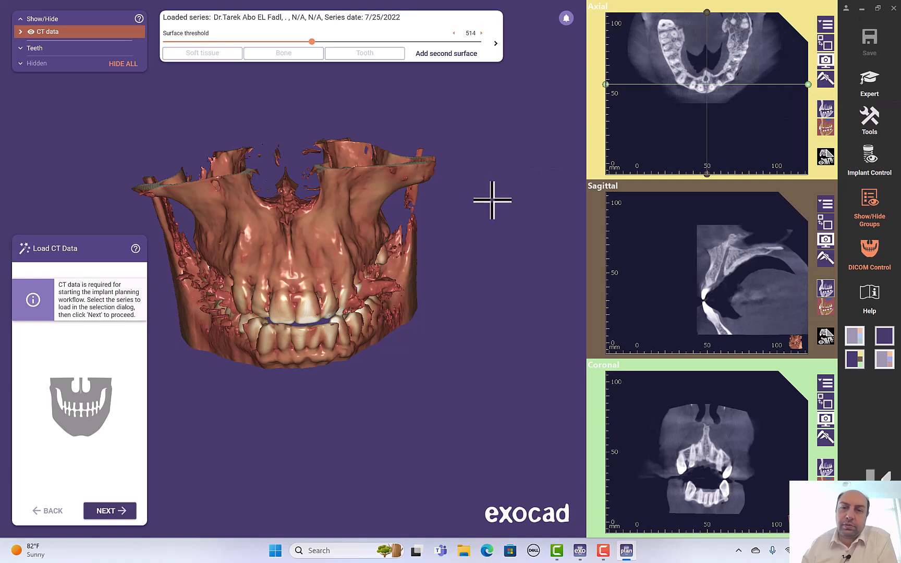
left_click(825, 24)
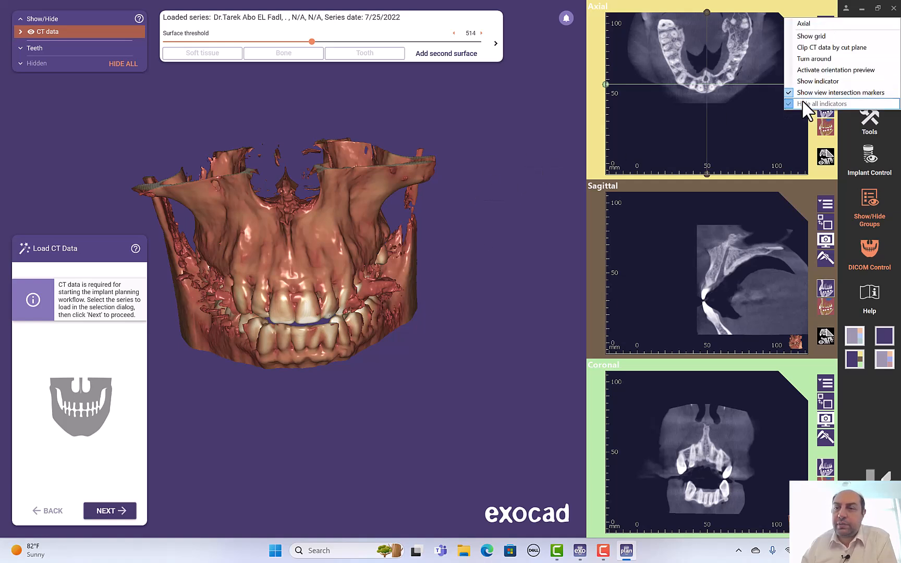
left_click(796, 8)
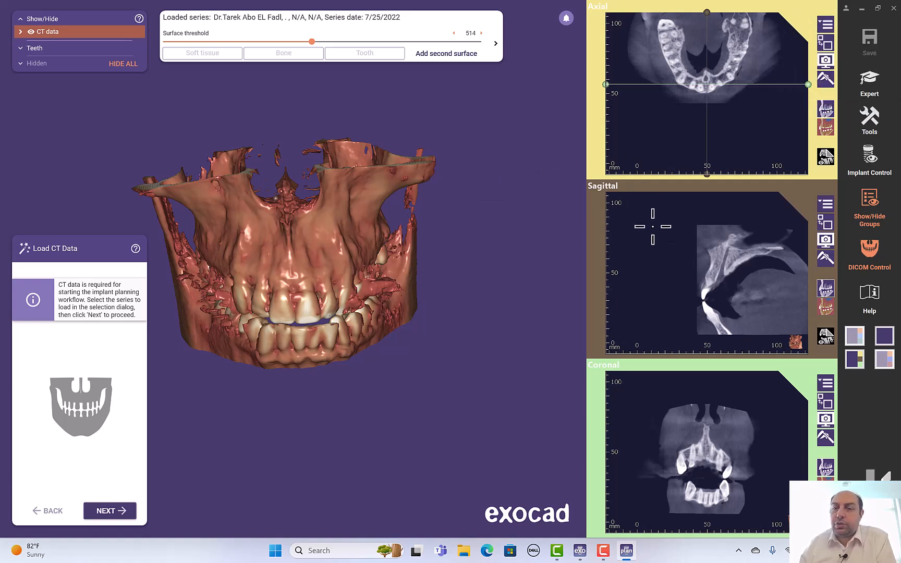
Step: Orbit the jaw model and switch the axial intersection markers off again
right_click_drag(392, 297, 375, 276)
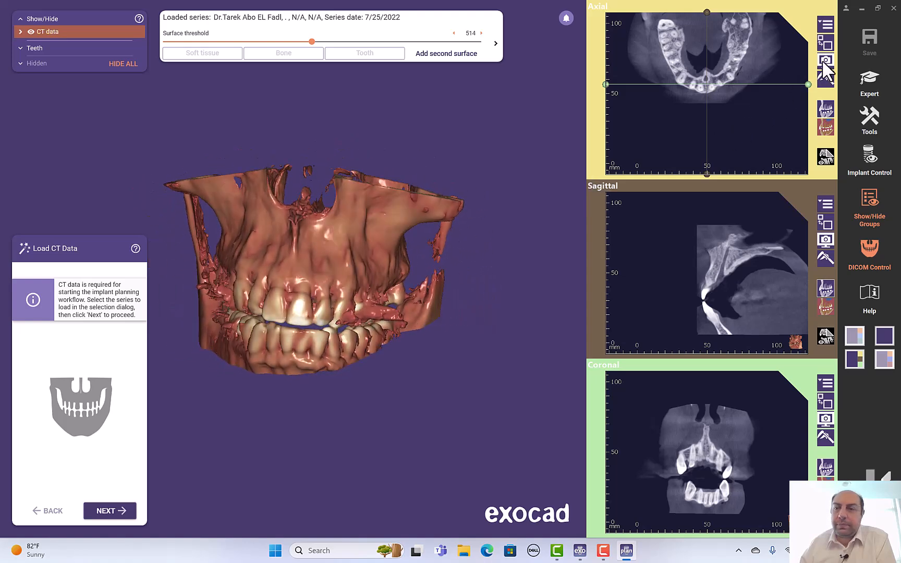
left_click(828, 25)
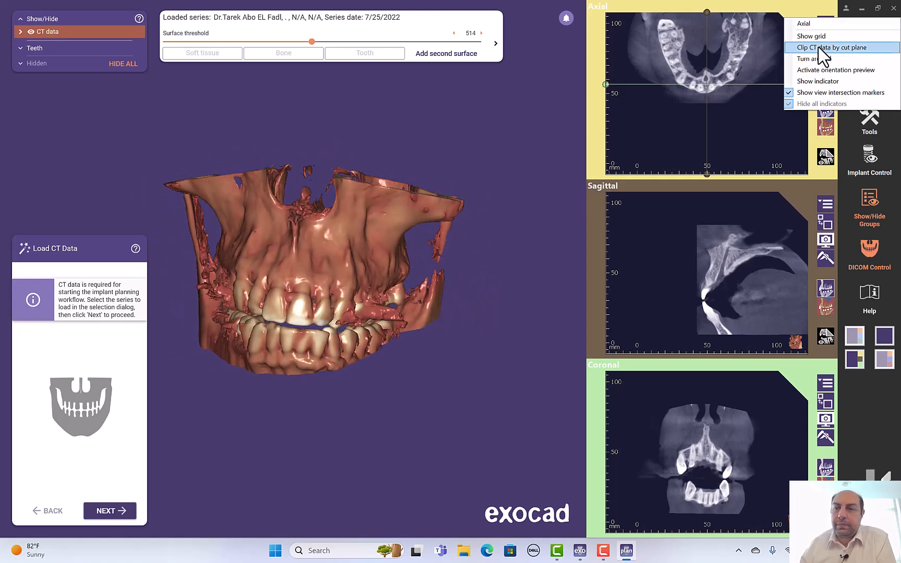
left_click(814, 96)
right_click_drag(447, 181, 324, 137)
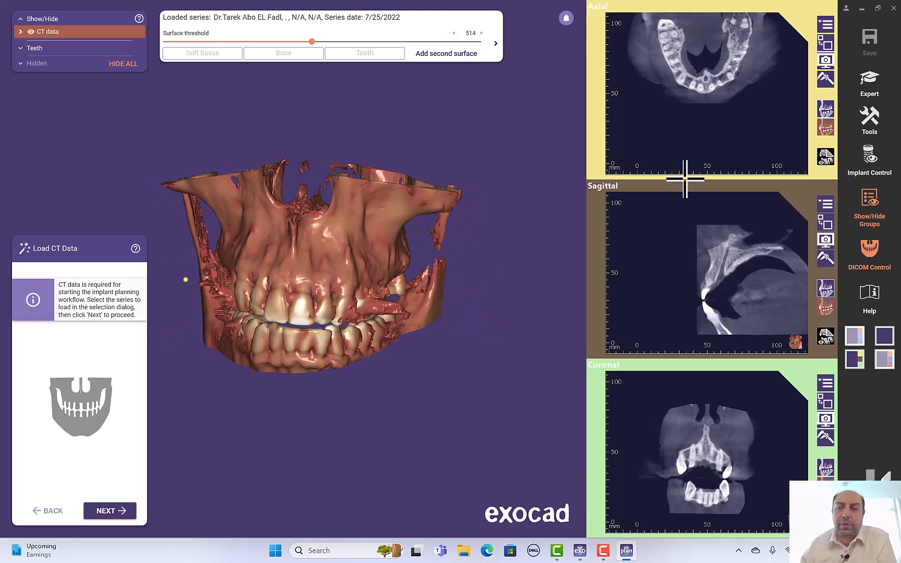
Step: Open the DICOM Control view settings and adjust the isosurface threshold
left_click(868, 254)
left_click(866, 243)
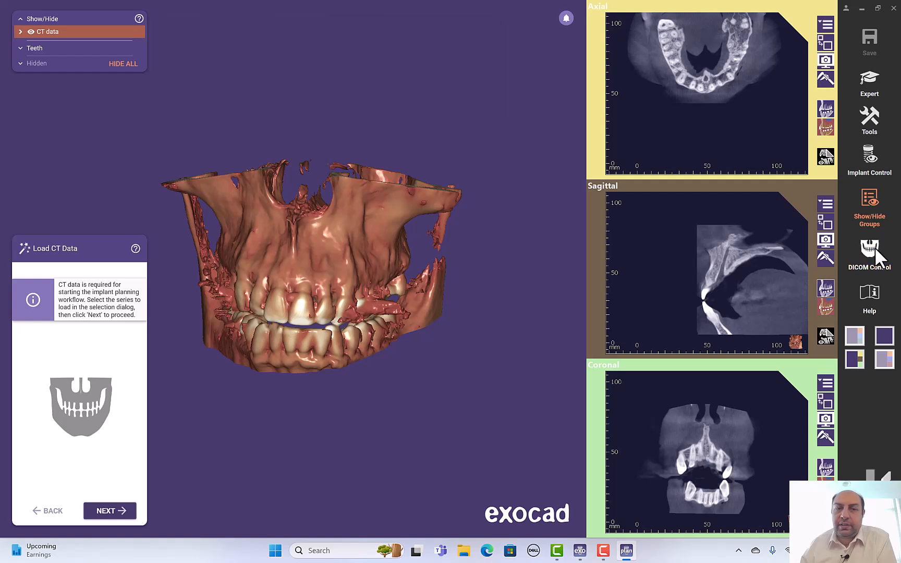
left_click(874, 247)
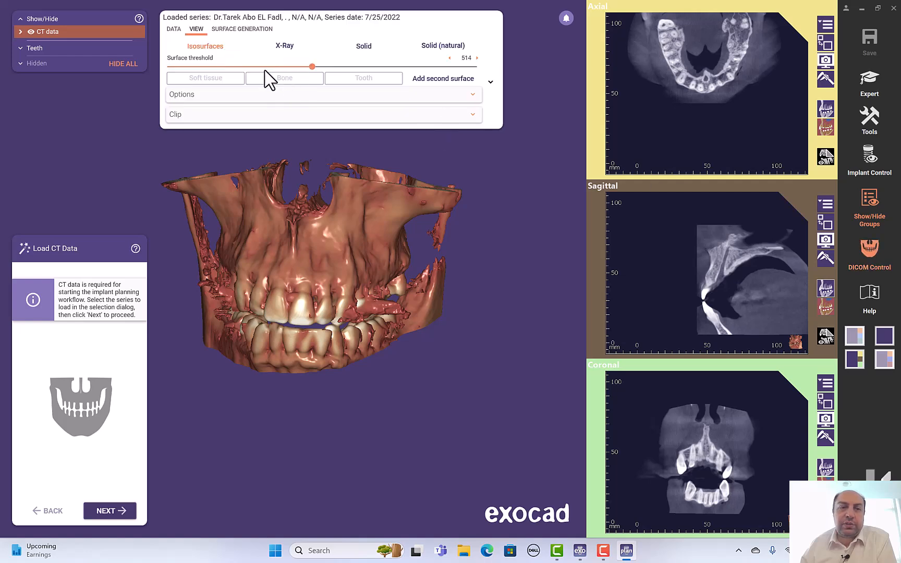
mouse_move(315, 67)
left_mouse_down()
mouse_move(293, 68)
mouse_move(344, 68)
mouse_move(309, 67)
left_mouse_up()
Step: Compare the Solid and Isosurface renderings, finishing in X-Ray render mode
left_click(292, 49)
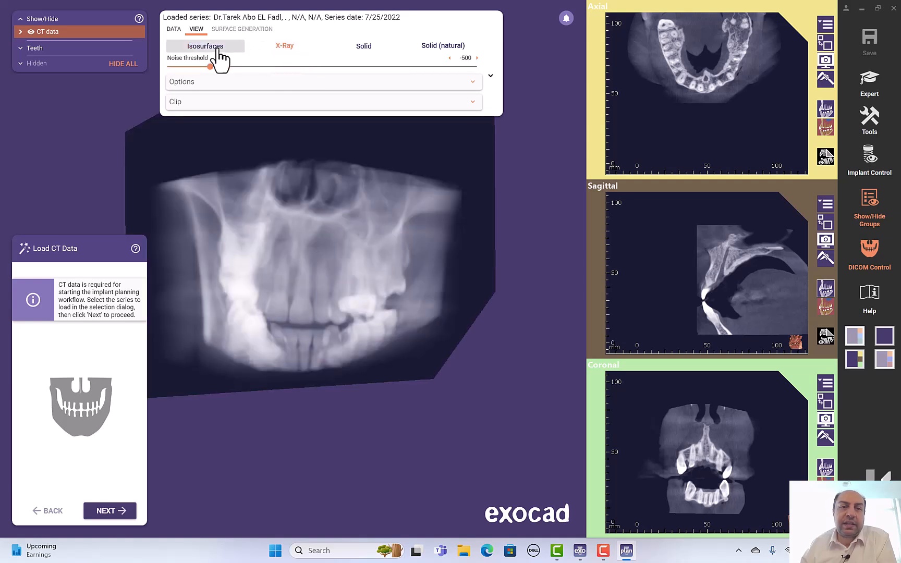
left_click(371, 51)
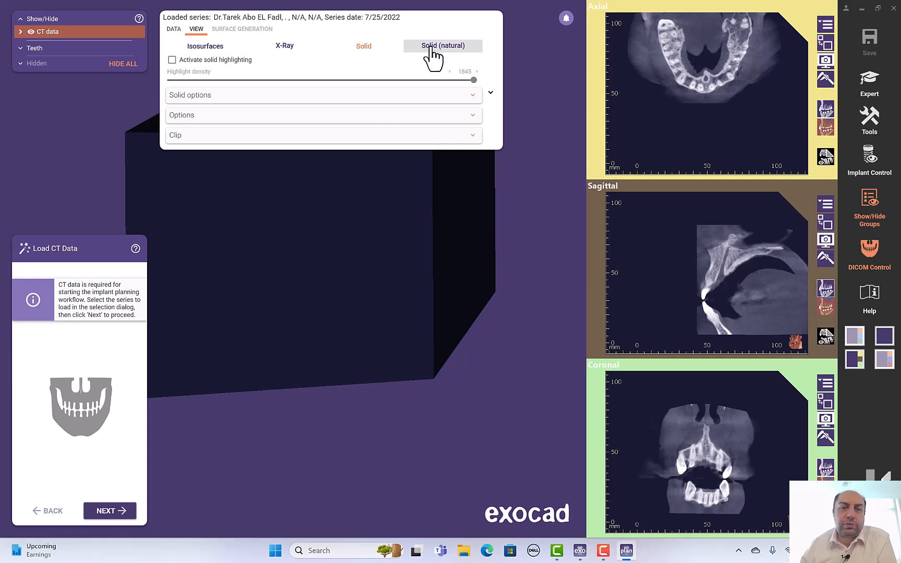
left_click(305, 49)
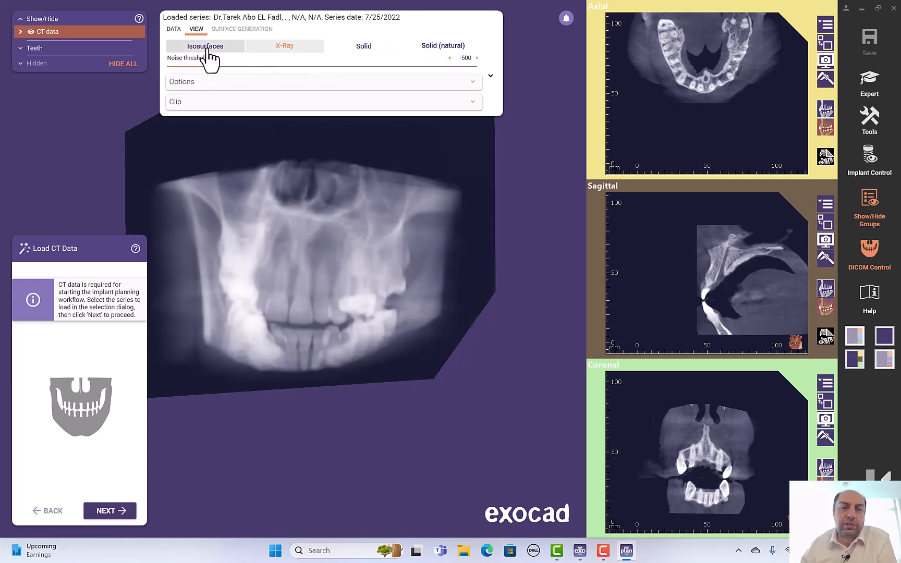
left_click(207, 48)
left_click(274, 51)
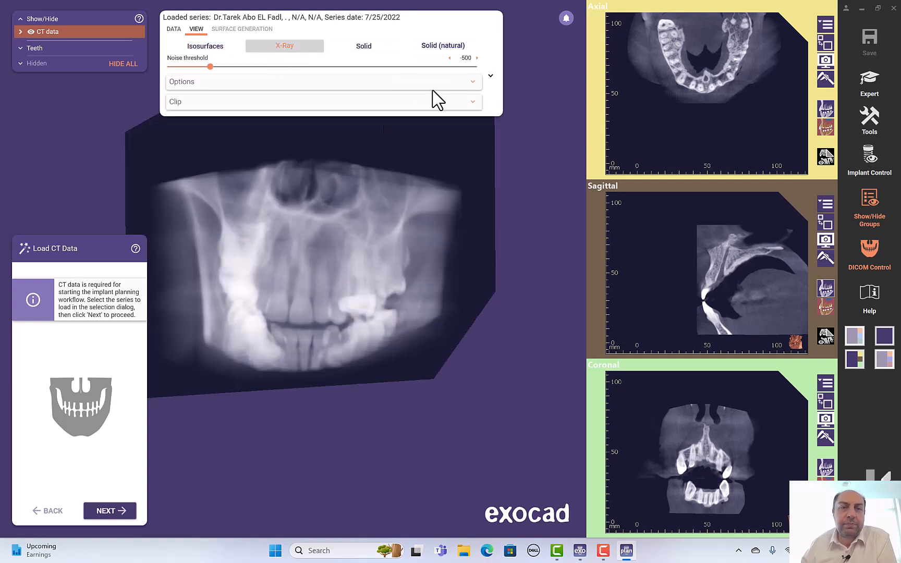